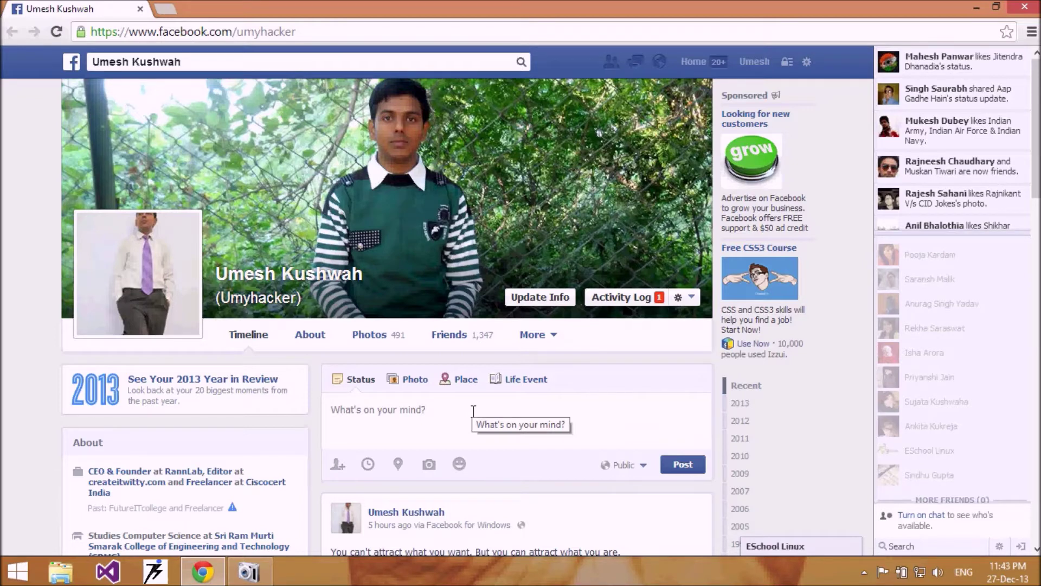
Tag the status as Traveling To agra, choosing agra from the suggestions.
click(460, 463)
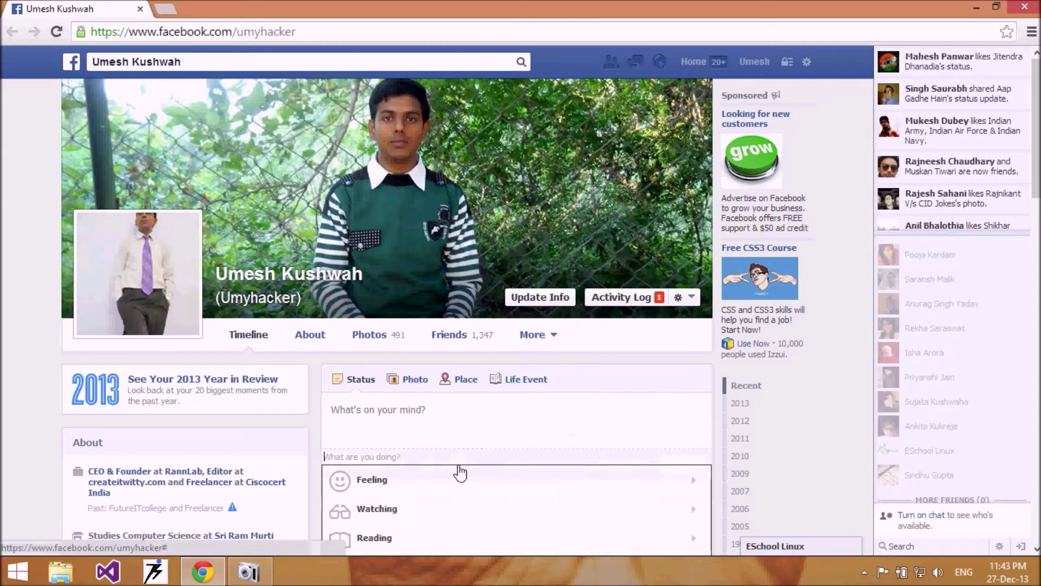
scroll(504, 336, down, 4)
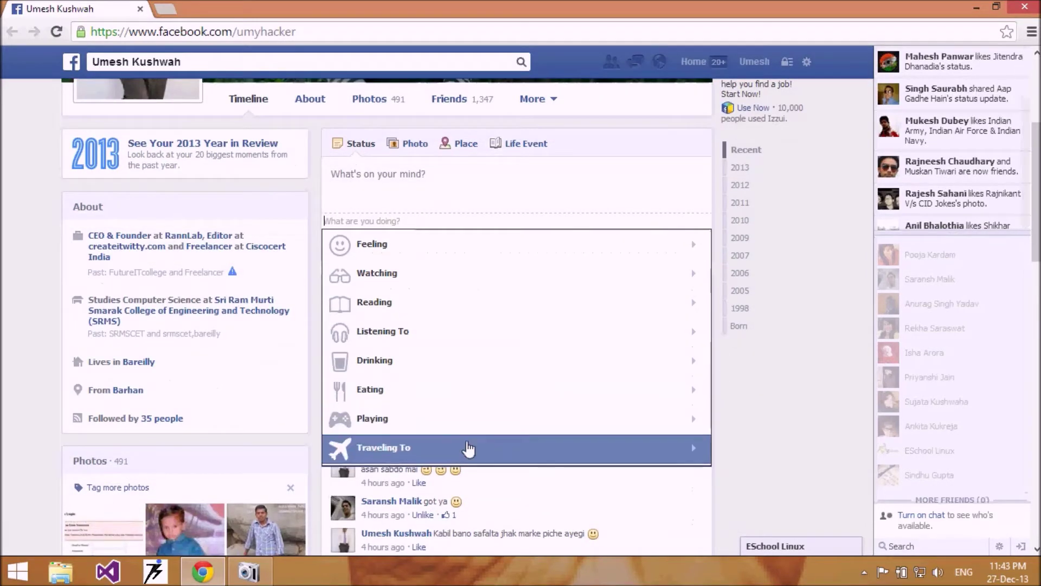
click(392, 450)
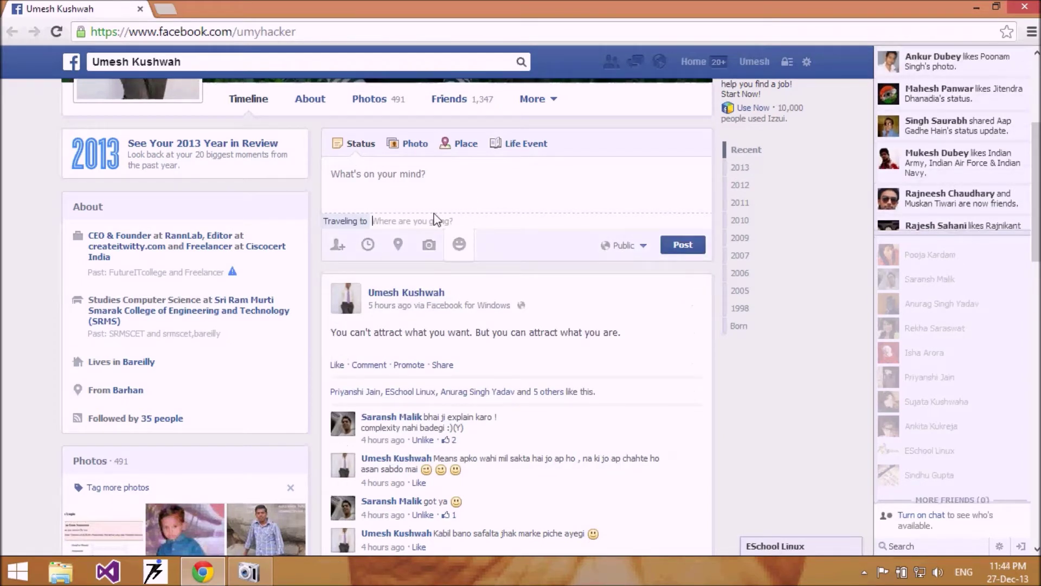
text(agra)
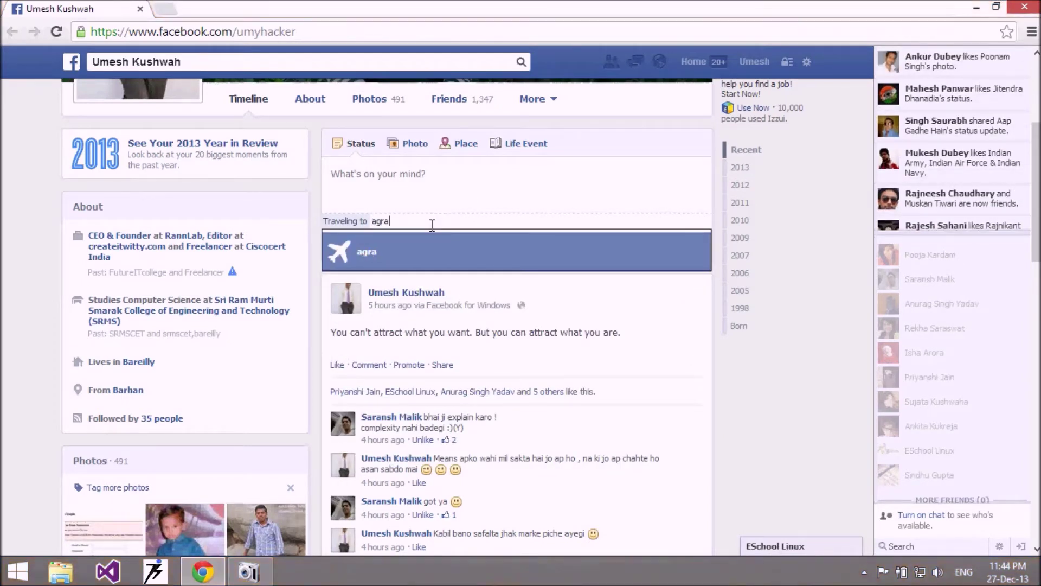
click(449, 265)
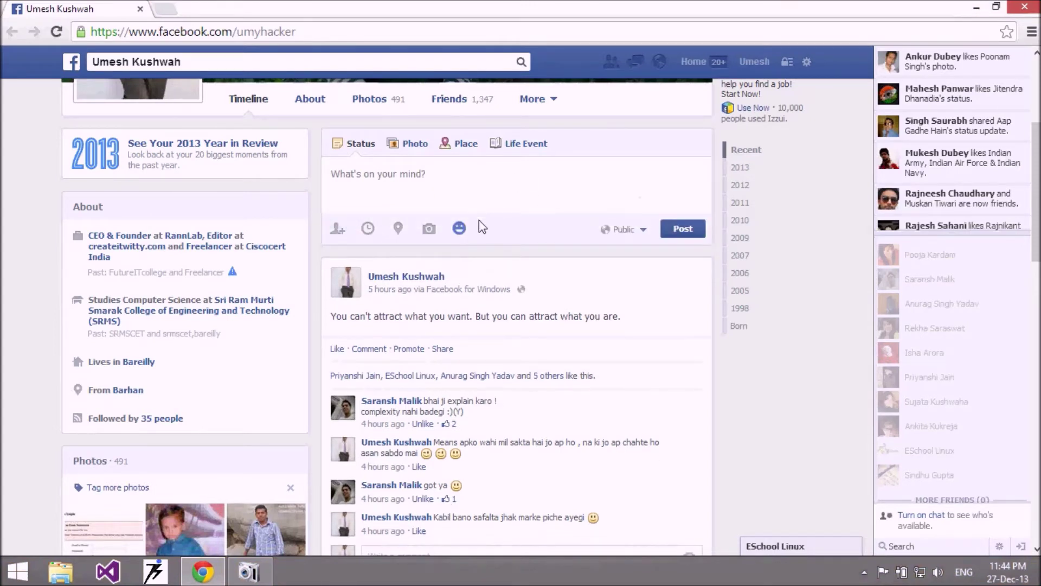
Open and close the traveling to agra activity row, then reopen it.
click(462, 227)
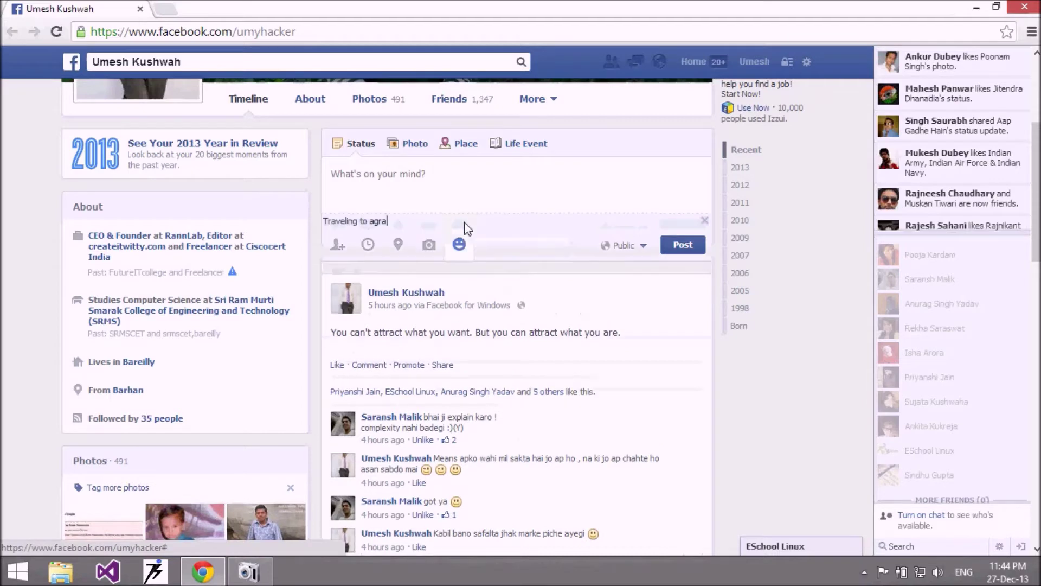
click(462, 180)
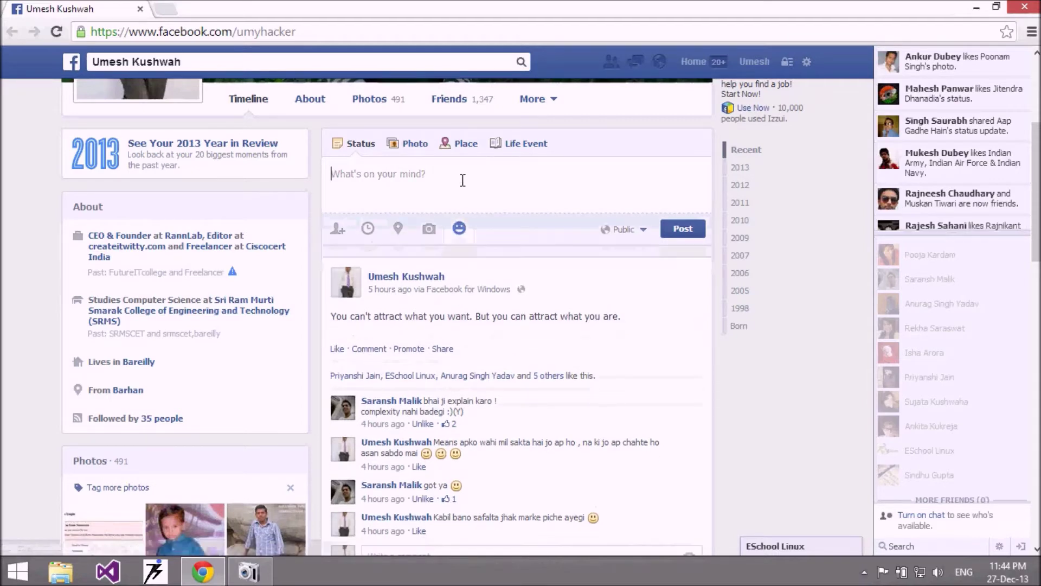
click(460, 228)
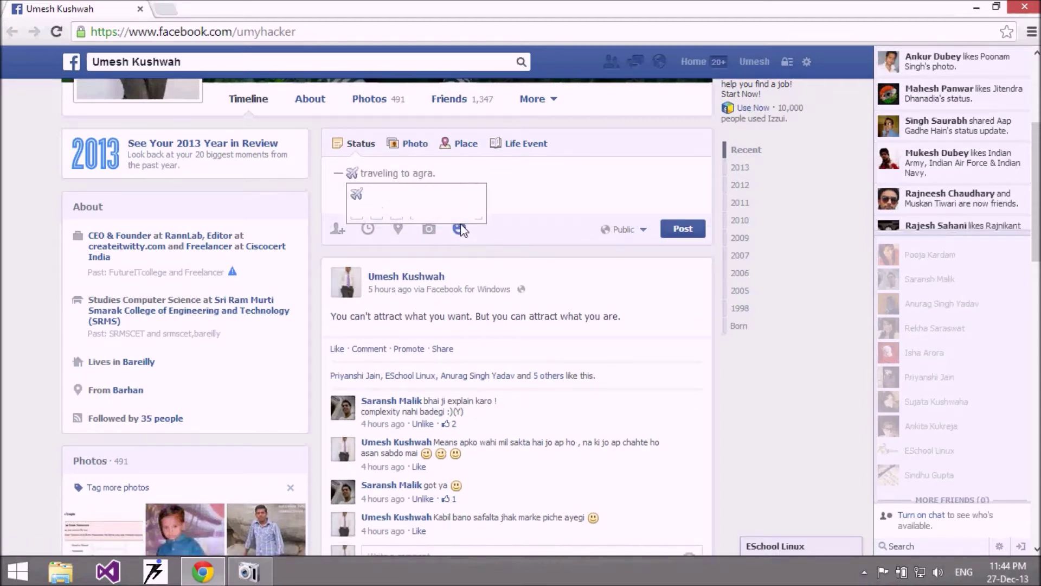
click(537, 183)
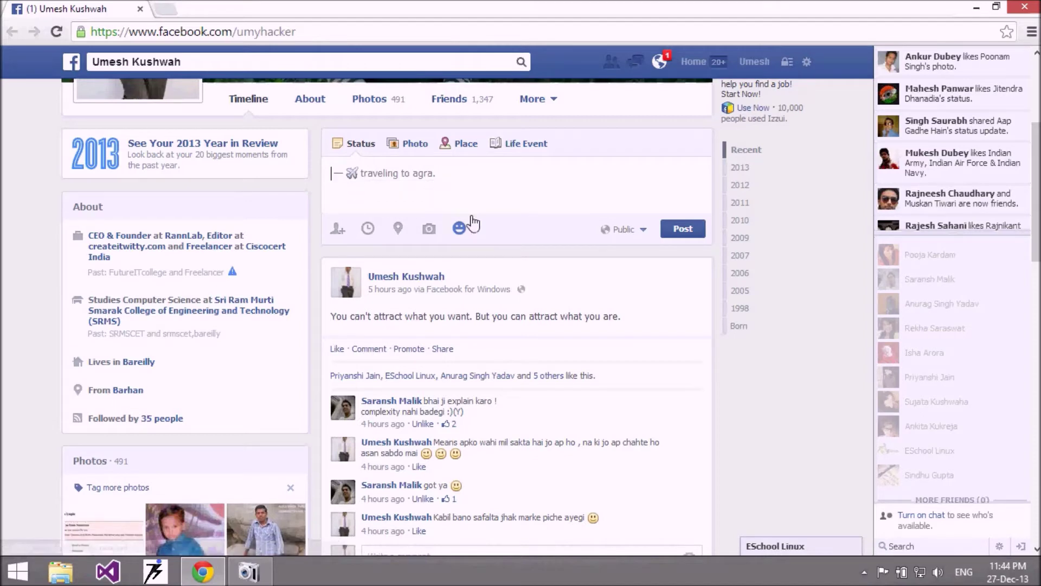
click(459, 229)
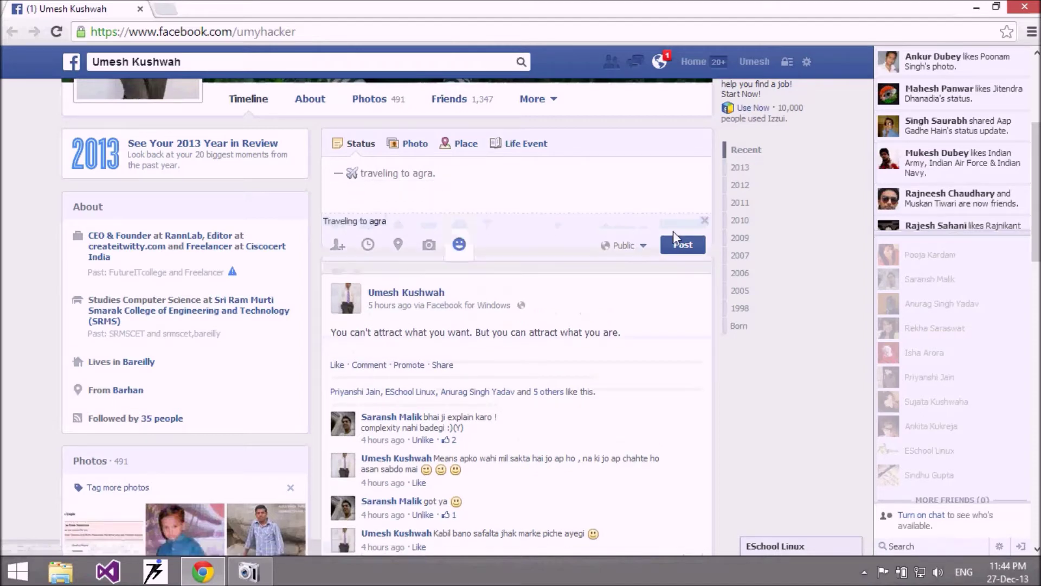
Remove the traveling to agra activity from the status.
click(705, 221)
click(506, 174)
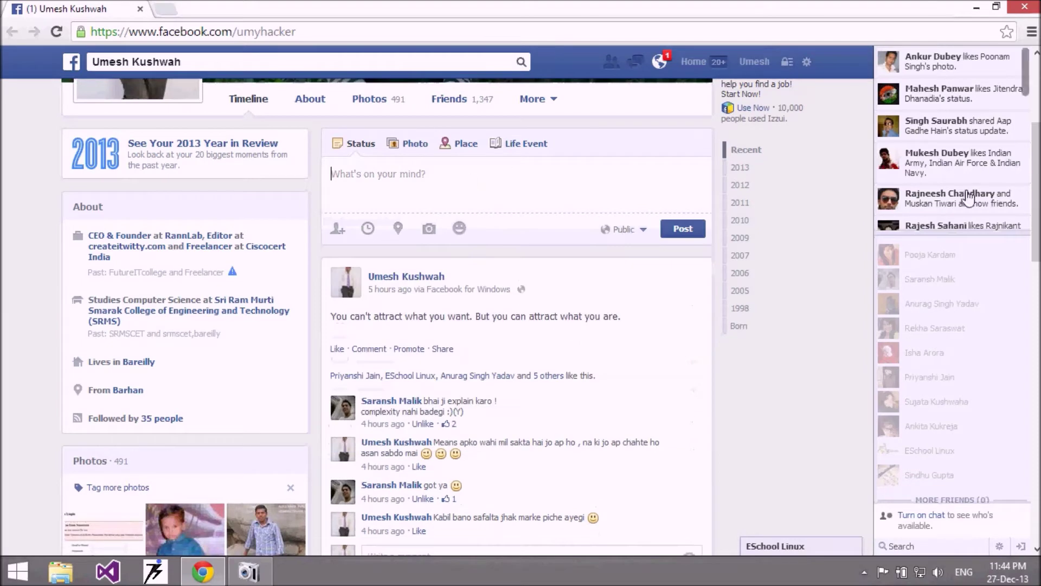
drag(1036, 190, 1036, 138)
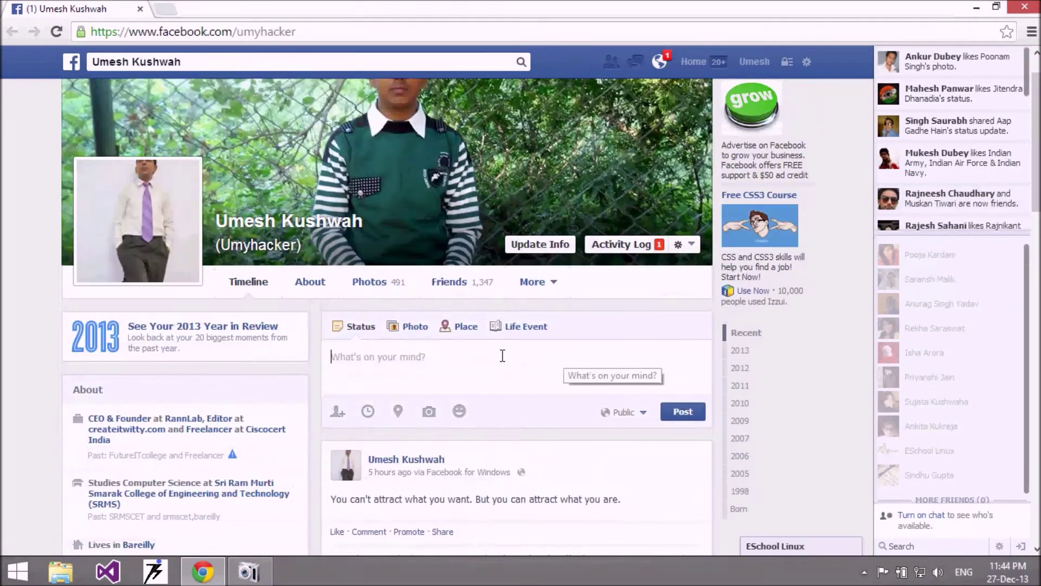
Choose the Feeling activity, browse the feelings list, then drop the empty Feeling row.
click(460, 412)
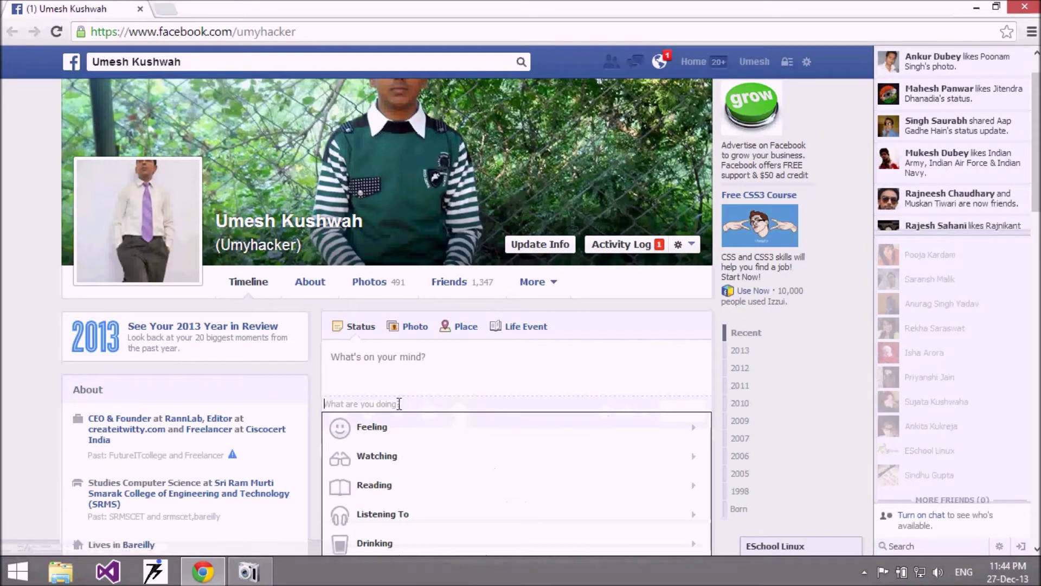
scroll(538, 182, down, 5)
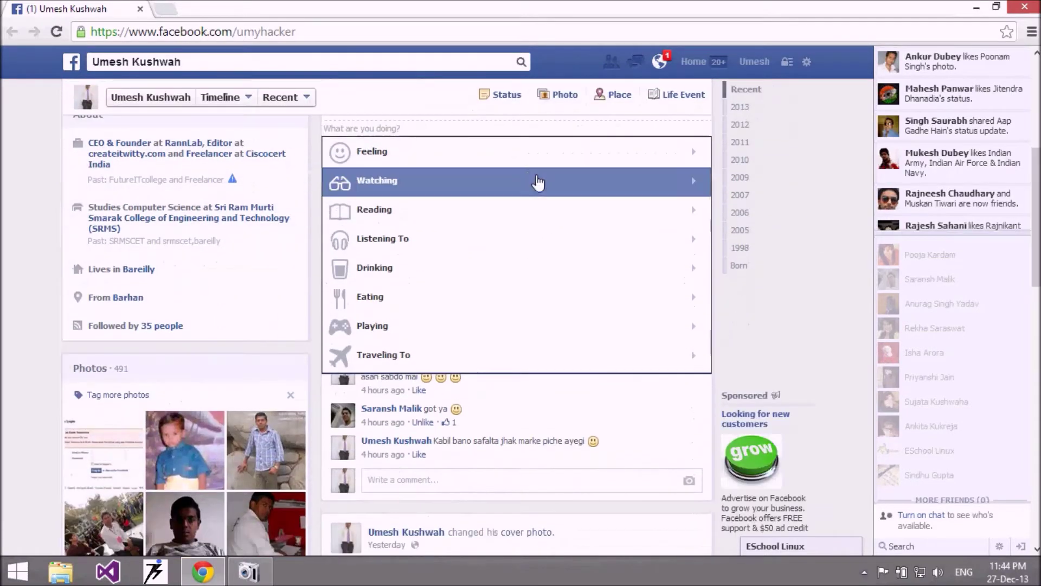
click(422, 153)
scroll(424, 157, up, 3)
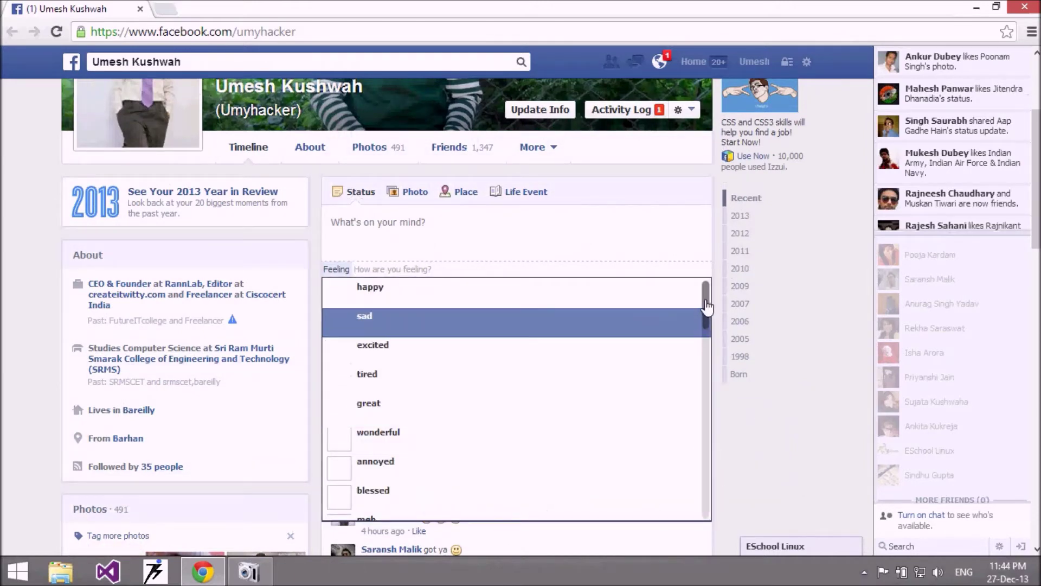
drag(705, 318, 709, 510)
click(522, 505)
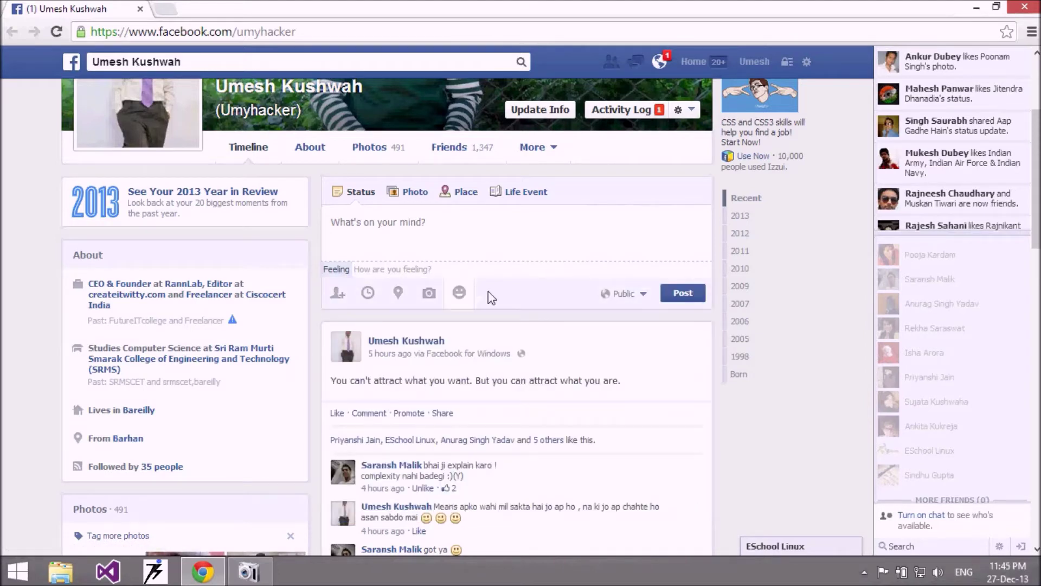
click(460, 294)
Choose Feeling, enter 'bored' and select the bored suggestion for the status.
click(460, 276)
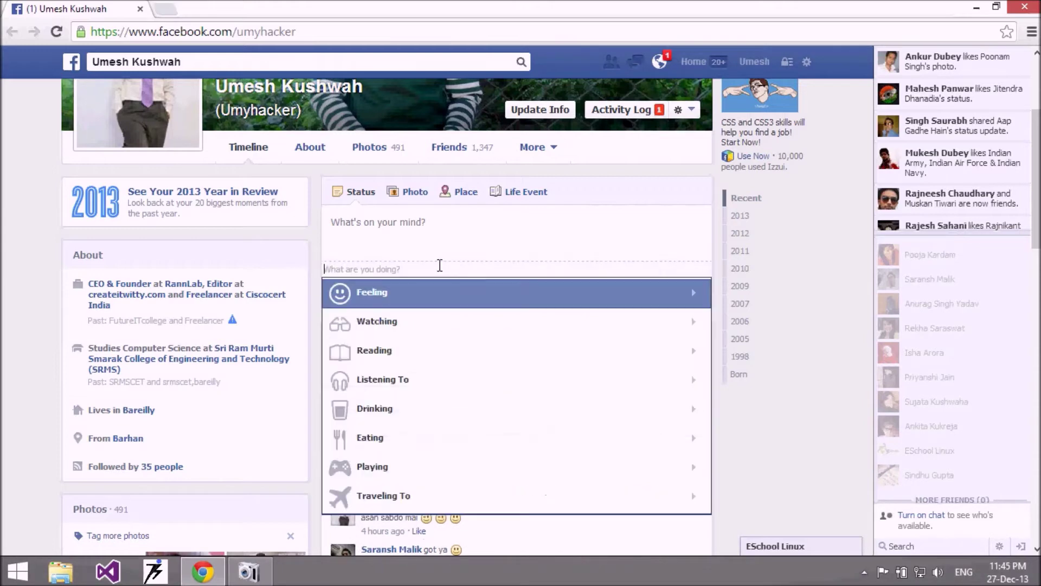
click(415, 299)
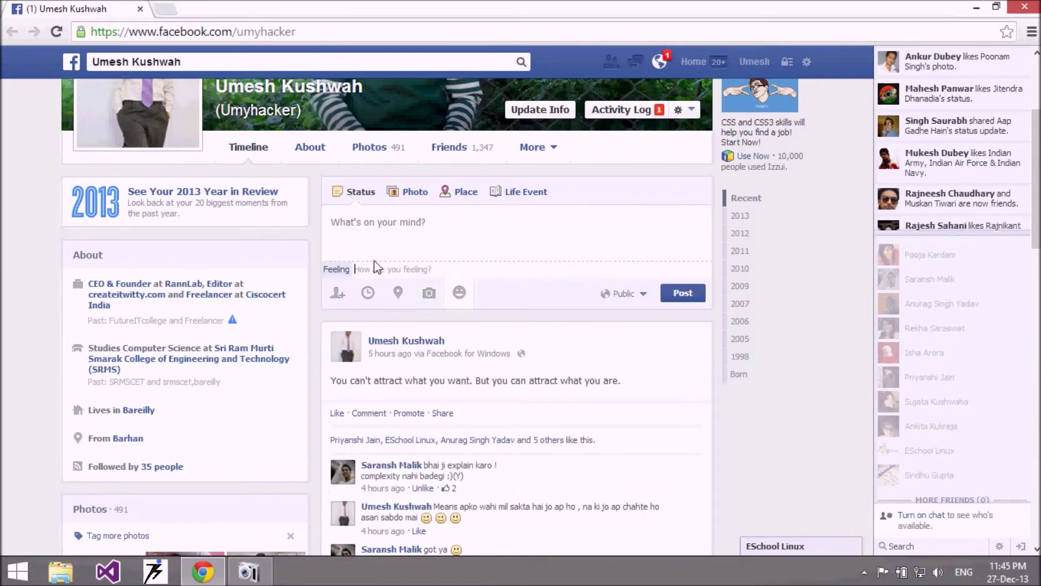
text(d)
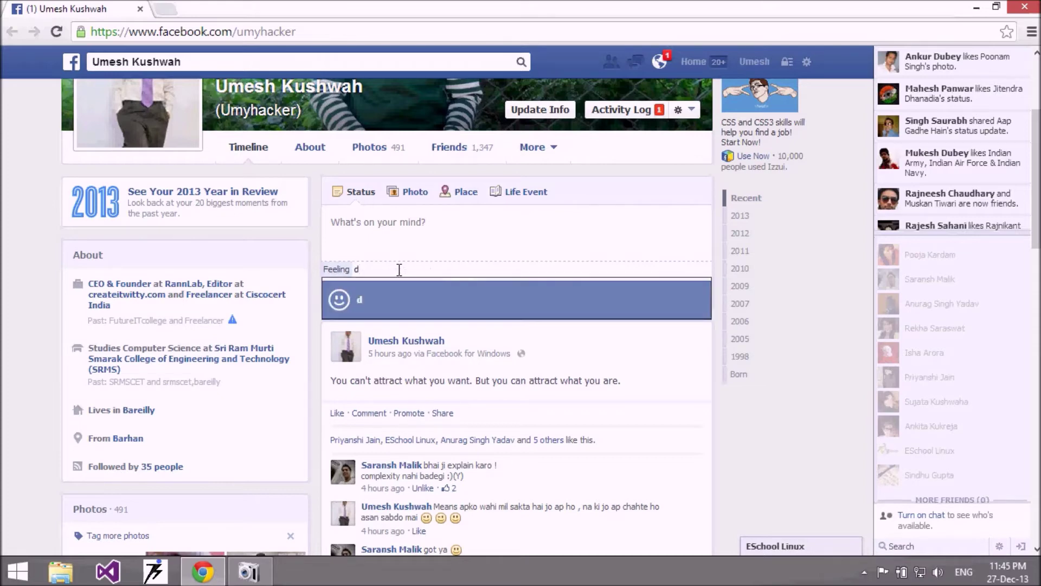
key(BackSpace)
key(BackSpace)
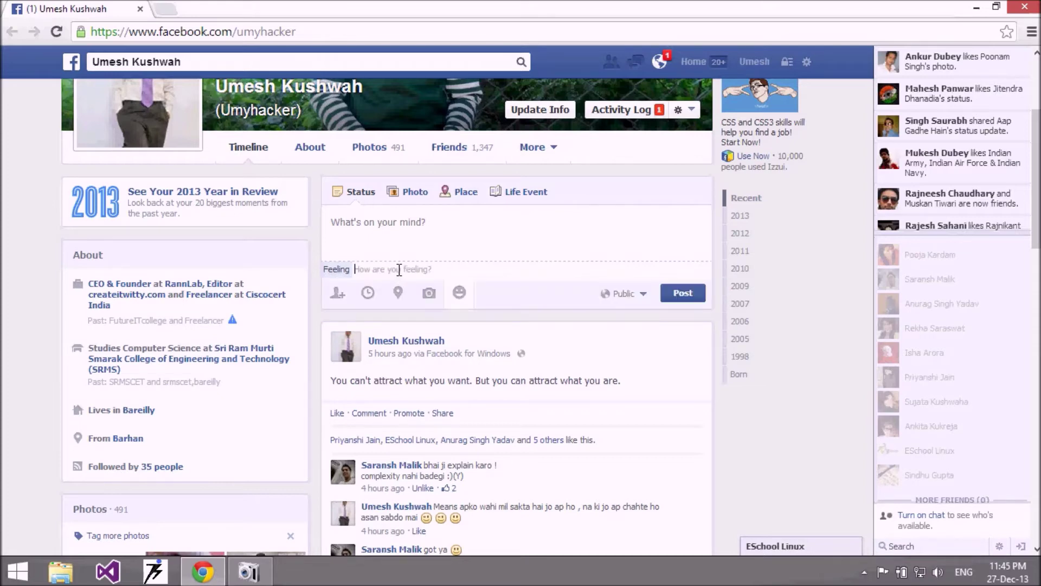
text(bored)
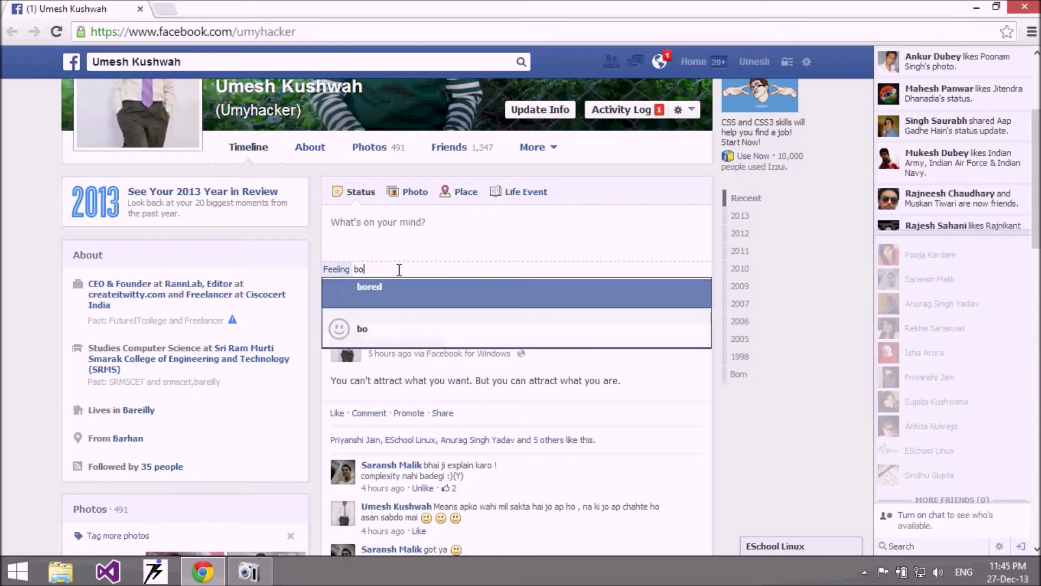
click(373, 293)
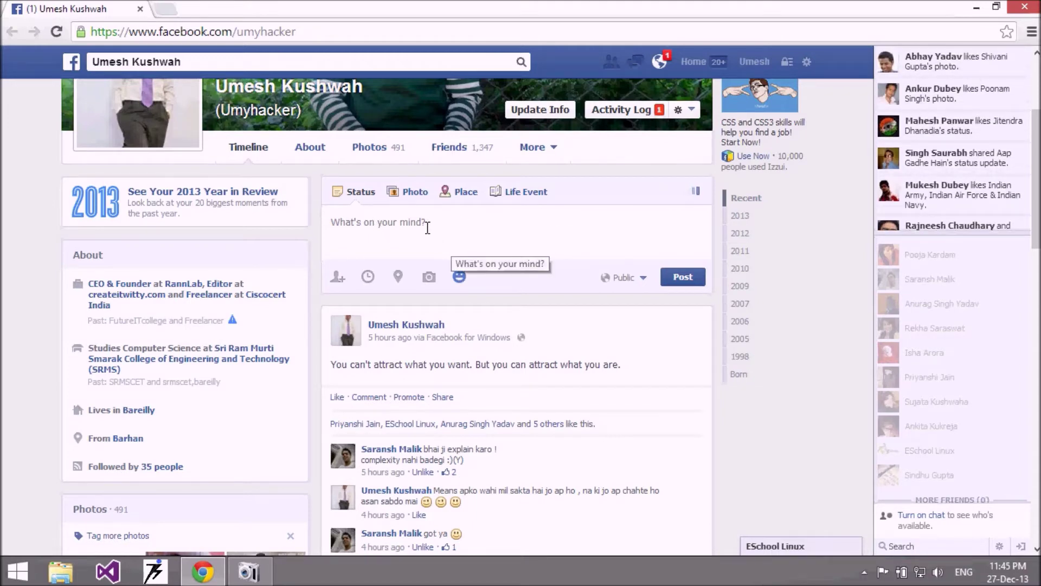
click(509, 223)
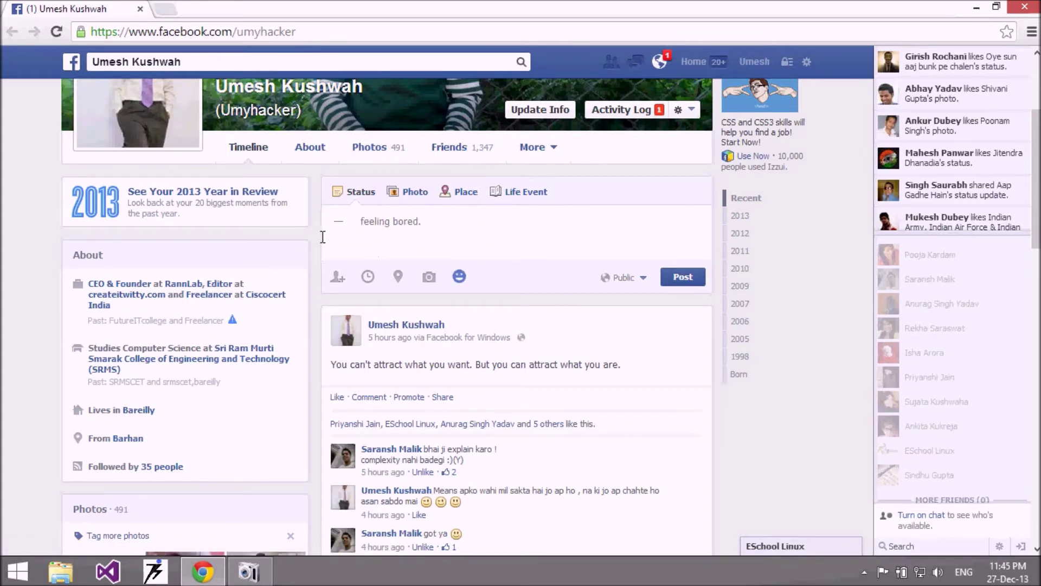
Remove the Feeling bored tag and choose Watching as the new activity.
click(357, 224)
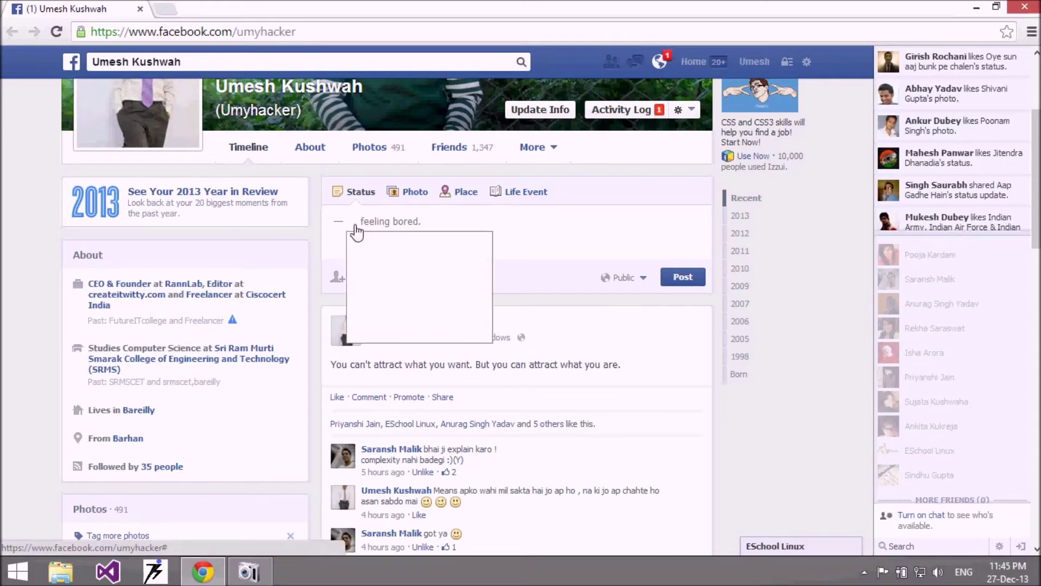
click(350, 224)
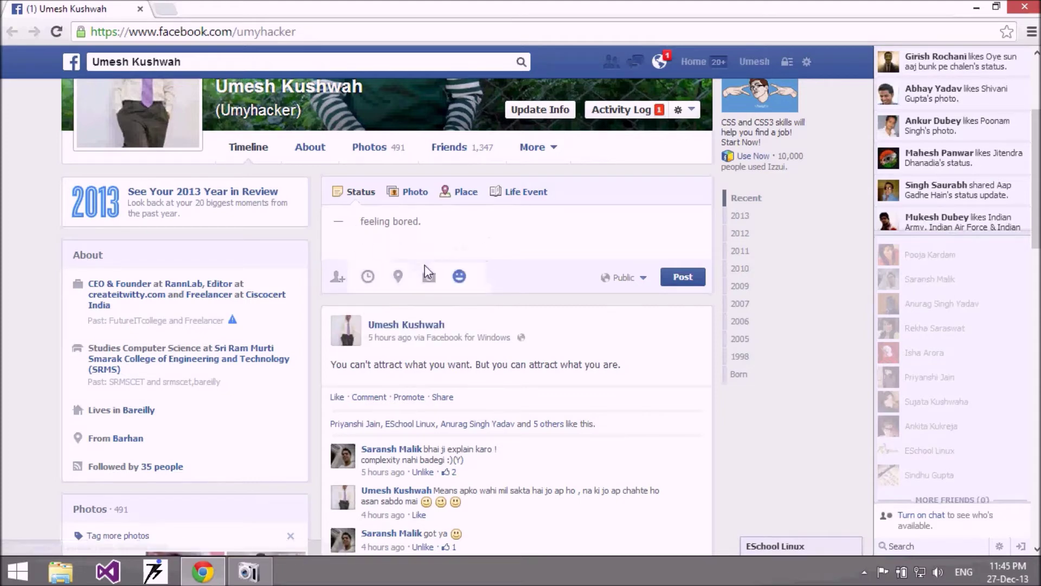
click(458, 276)
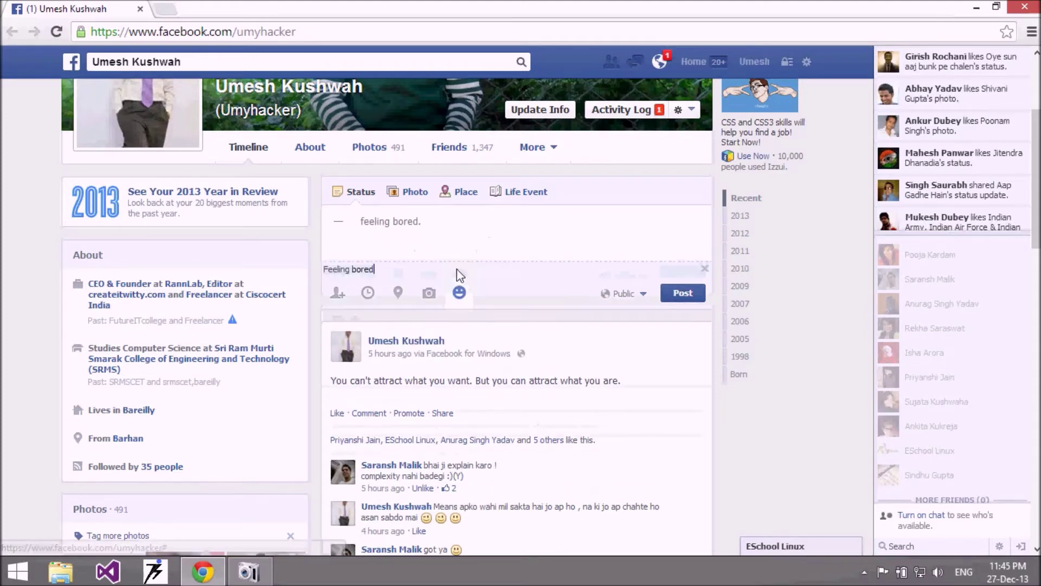
click(704, 269)
click(415, 325)
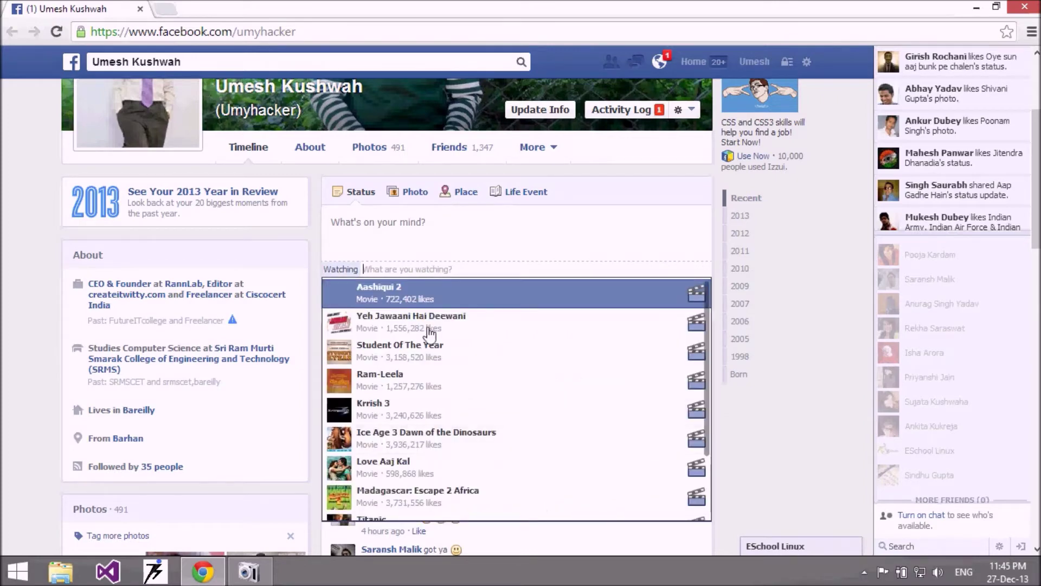
Pick Aashiqui 2 as the movie being watched.
click(425, 293)
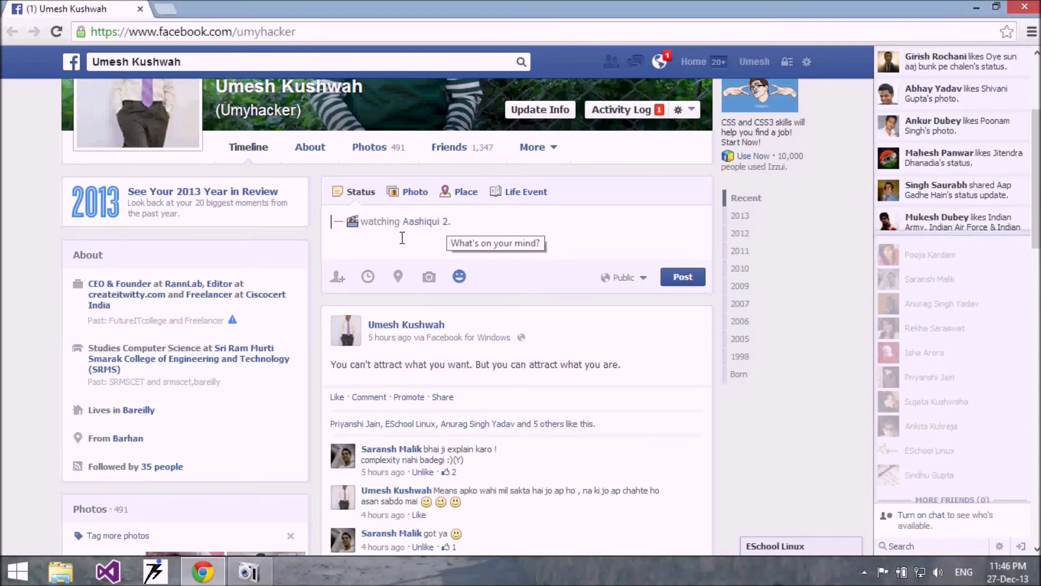
click(460, 277)
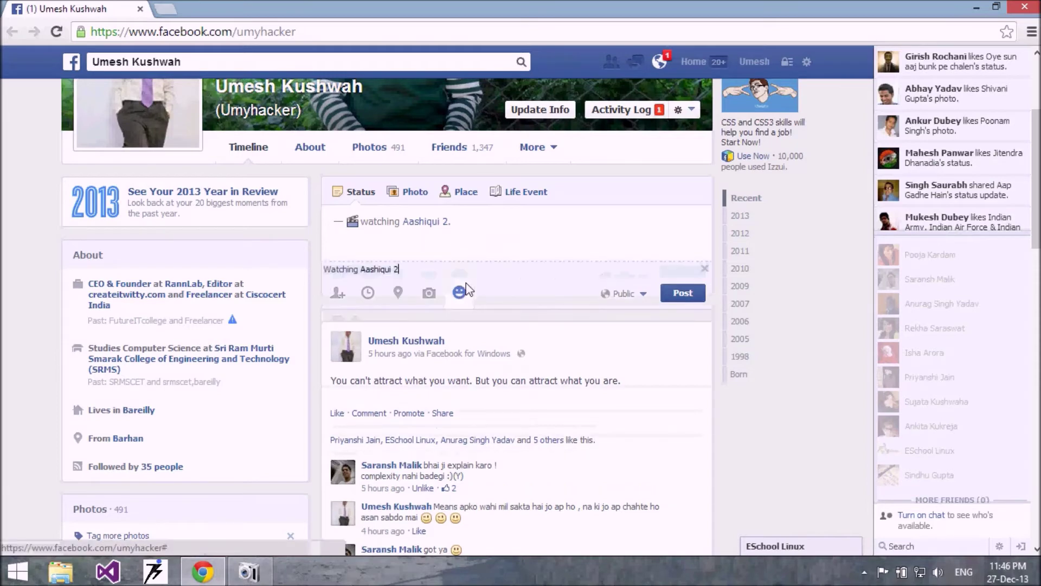
click(421, 247)
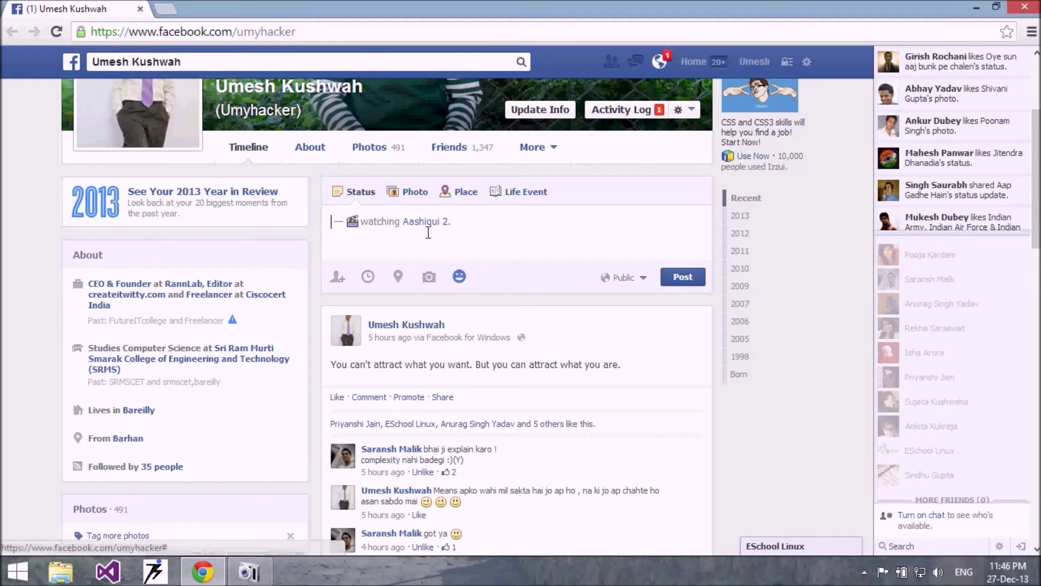
Try the cricket bat, golf and checkered flag icons, then set the monitor icon.
click(352, 222)
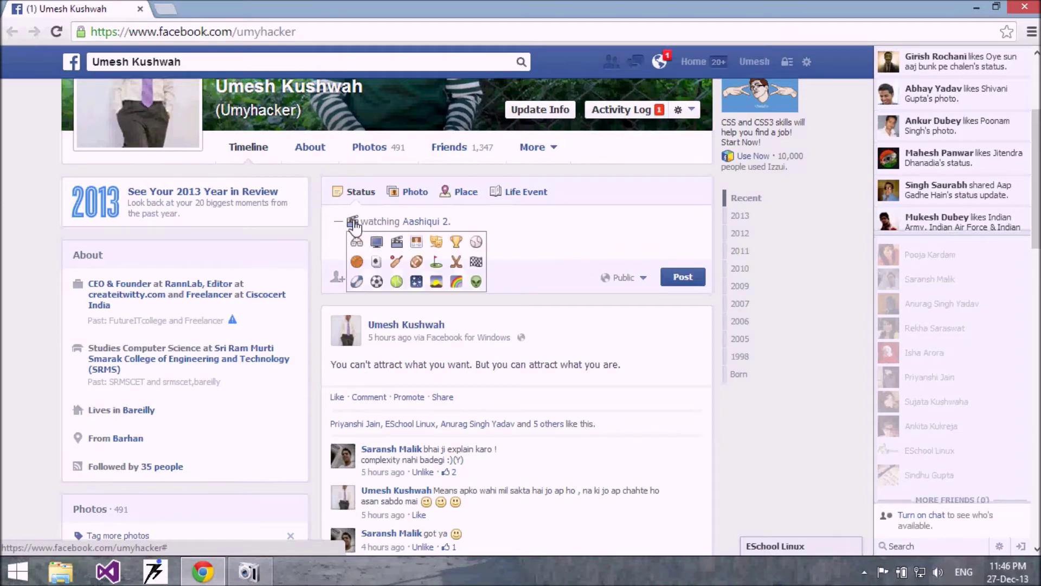
click(397, 261)
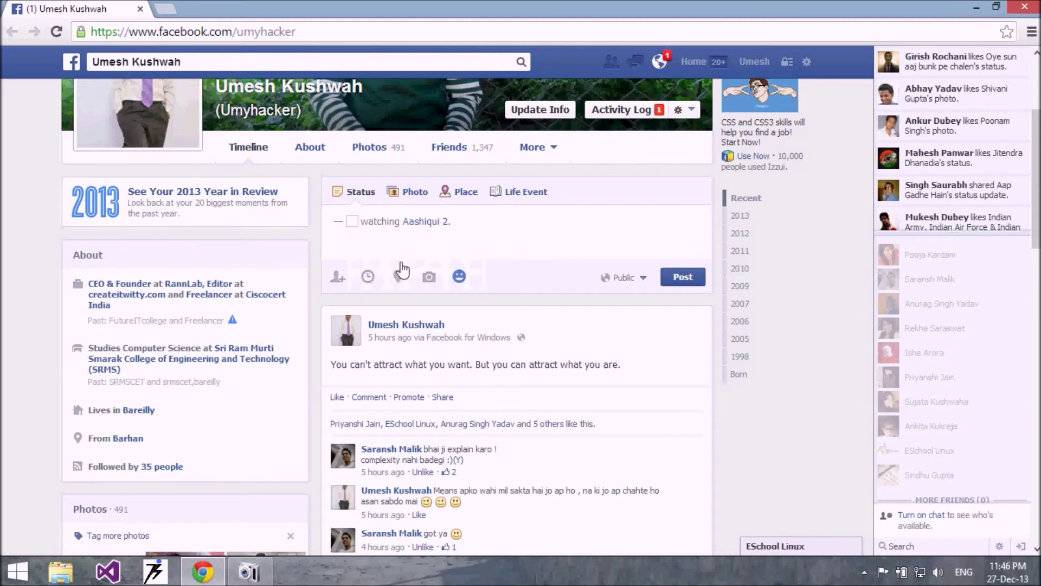
click(353, 225)
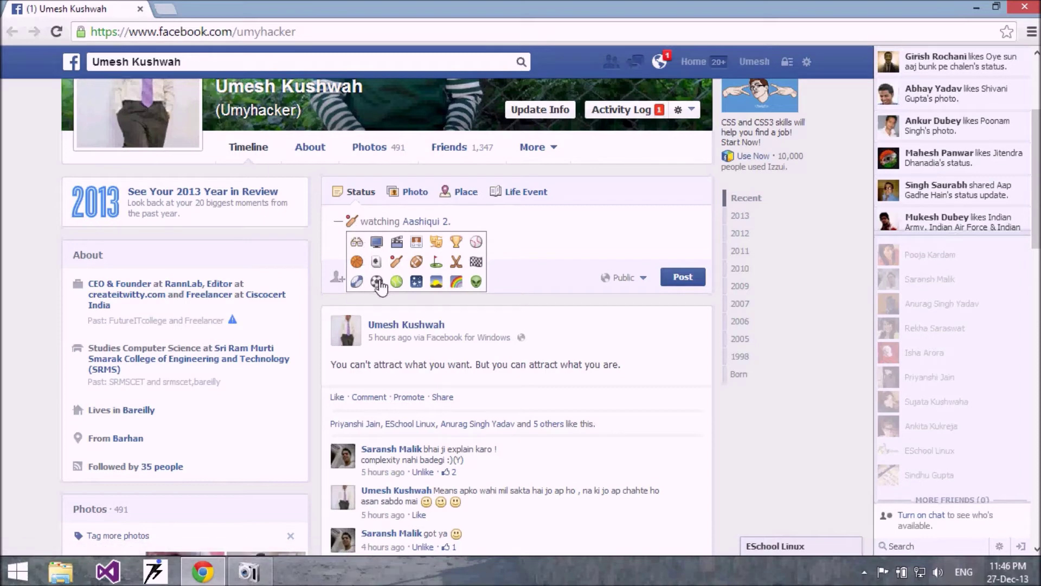
click(440, 265)
click(354, 223)
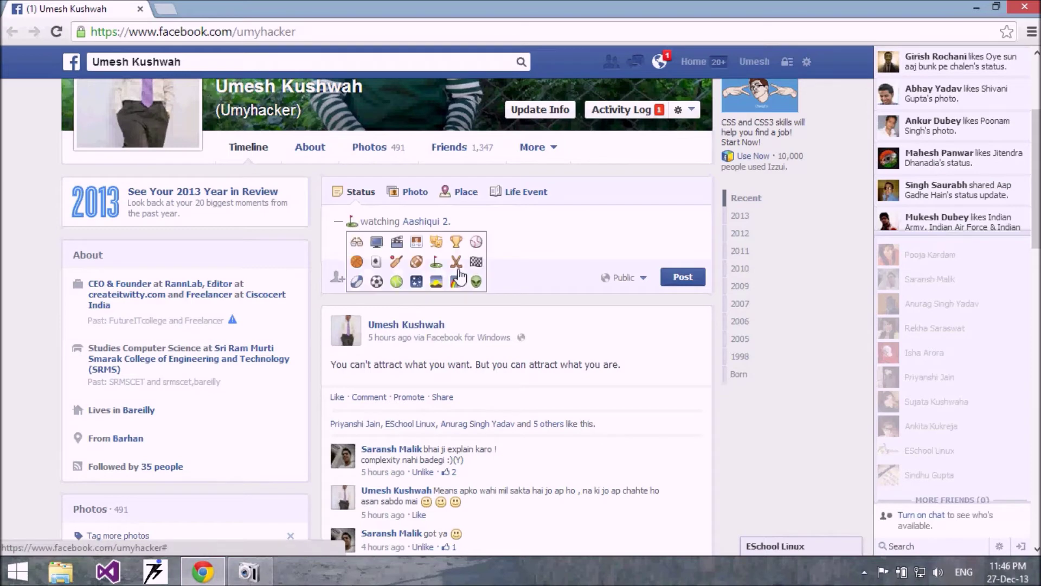
click(477, 261)
click(353, 221)
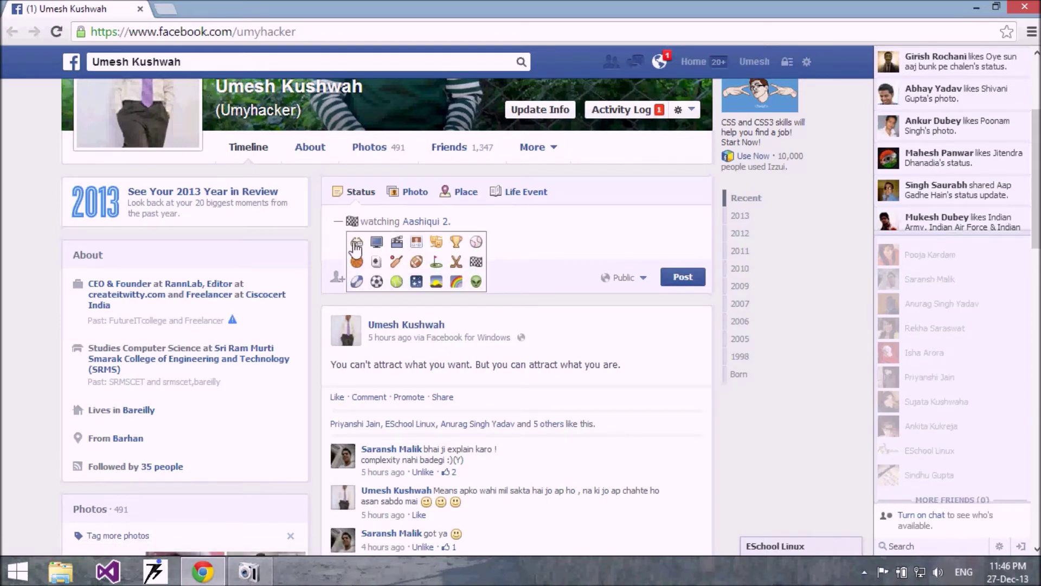
click(375, 244)
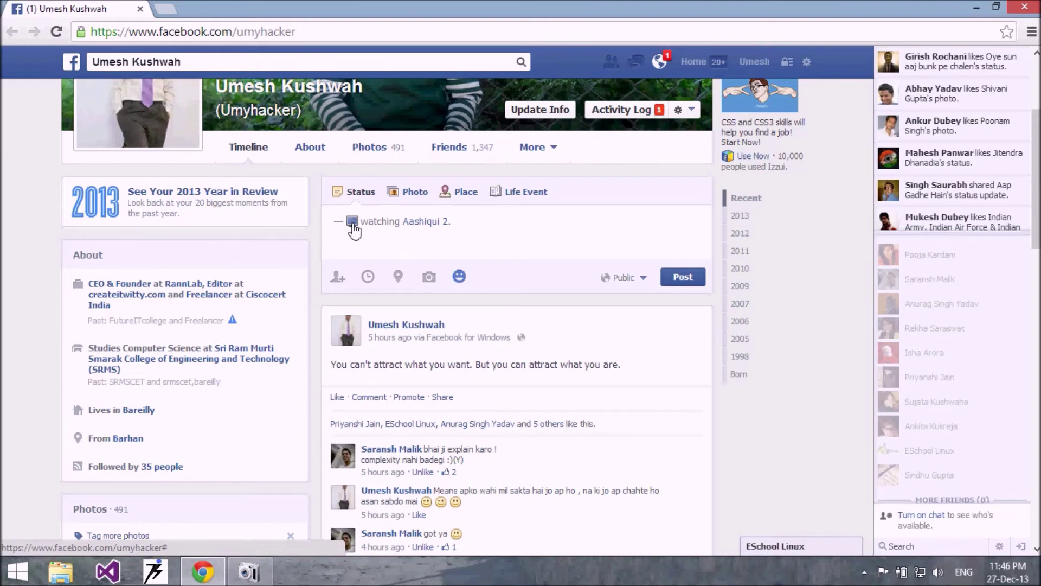
Close the icon picker keeping the monitor, then remove the watching activity.
click(352, 225)
click(546, 232)
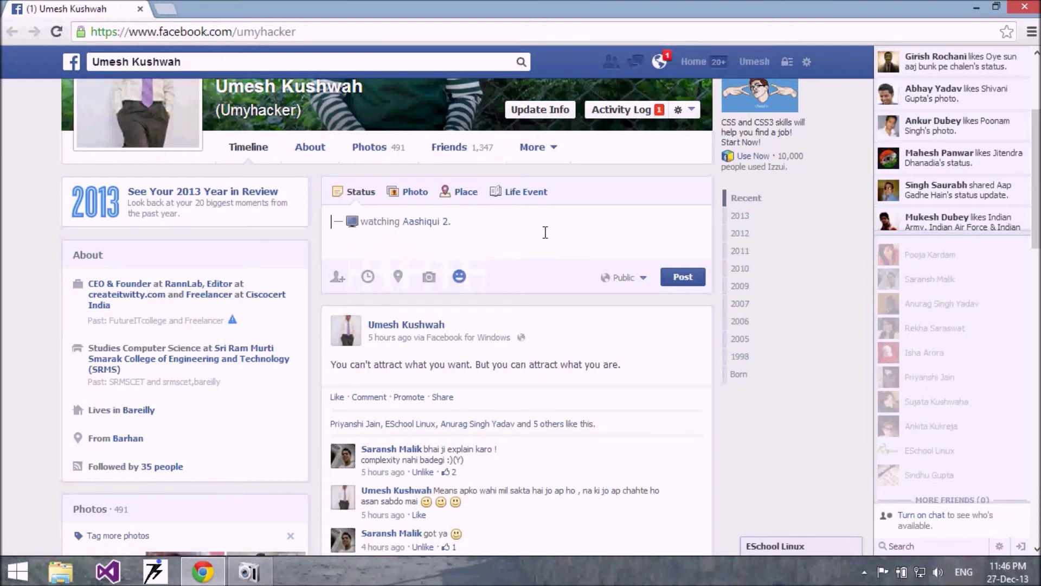
click(465, 266)
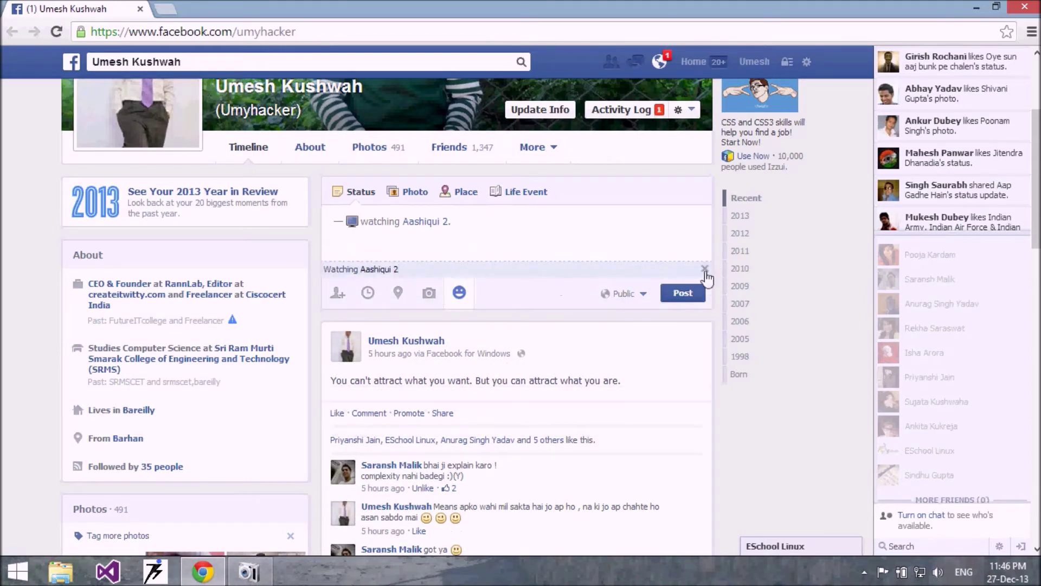
click(705, 268)
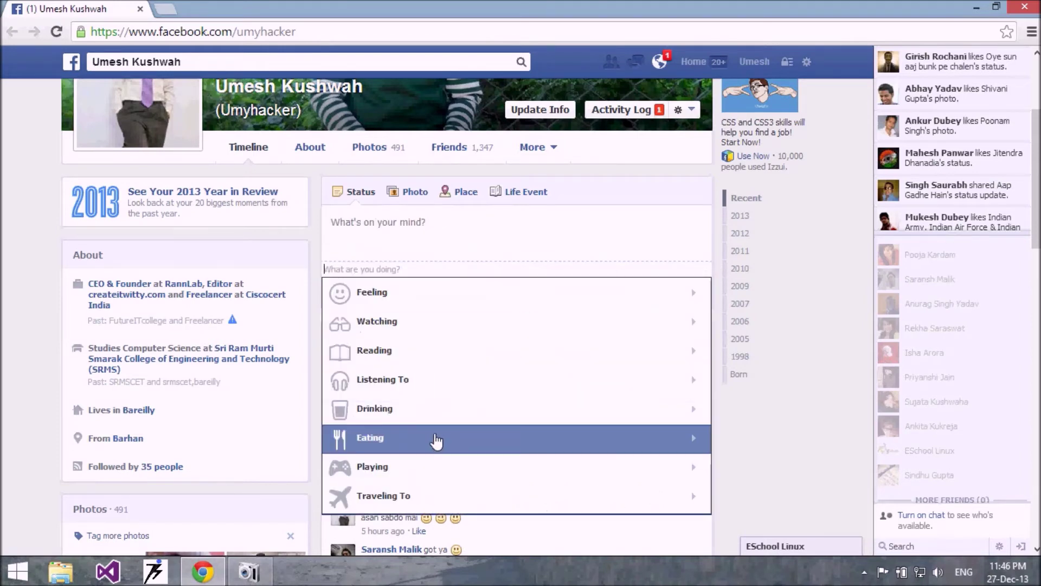
Set the activity to traveling to Agra, Uttar Pradesh.
click(414, 498)
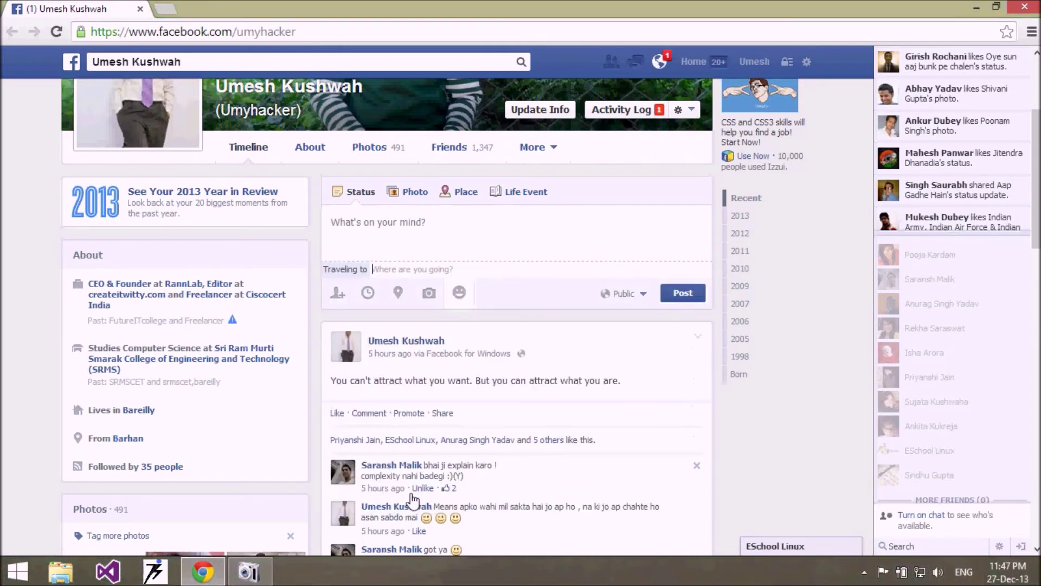
text(agra)
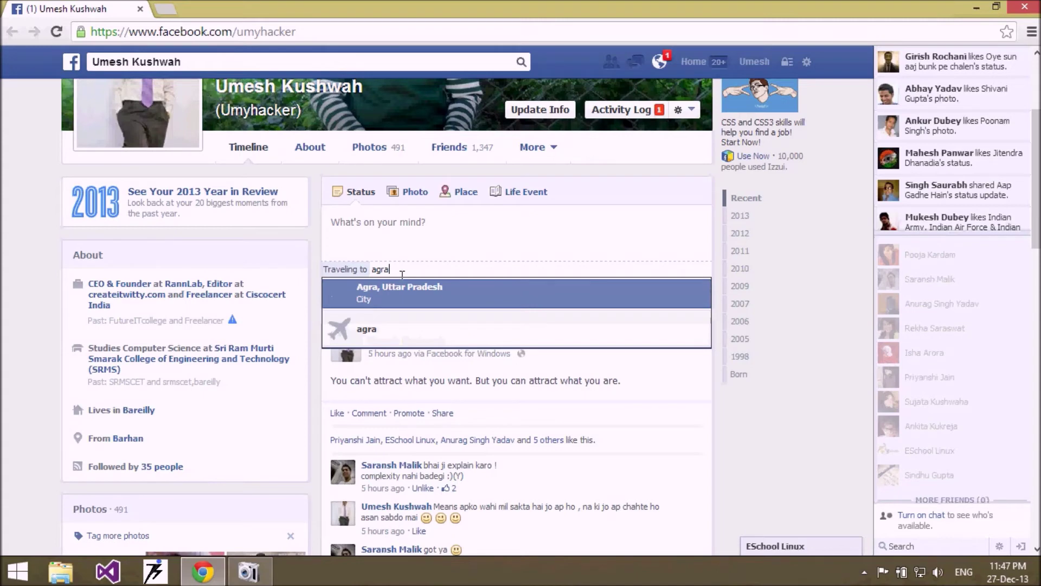
key(Escape)
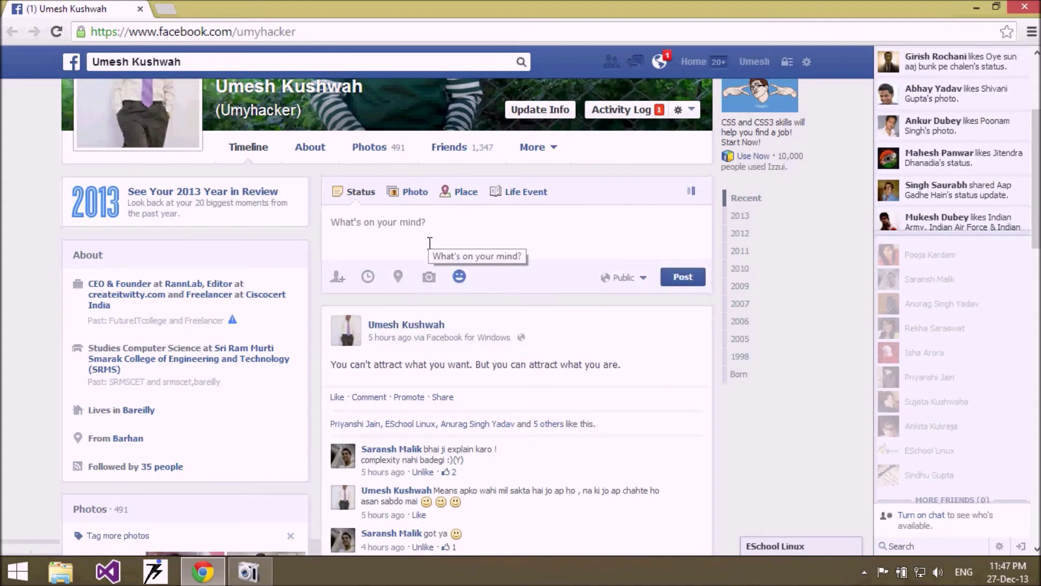
click(386, 231)
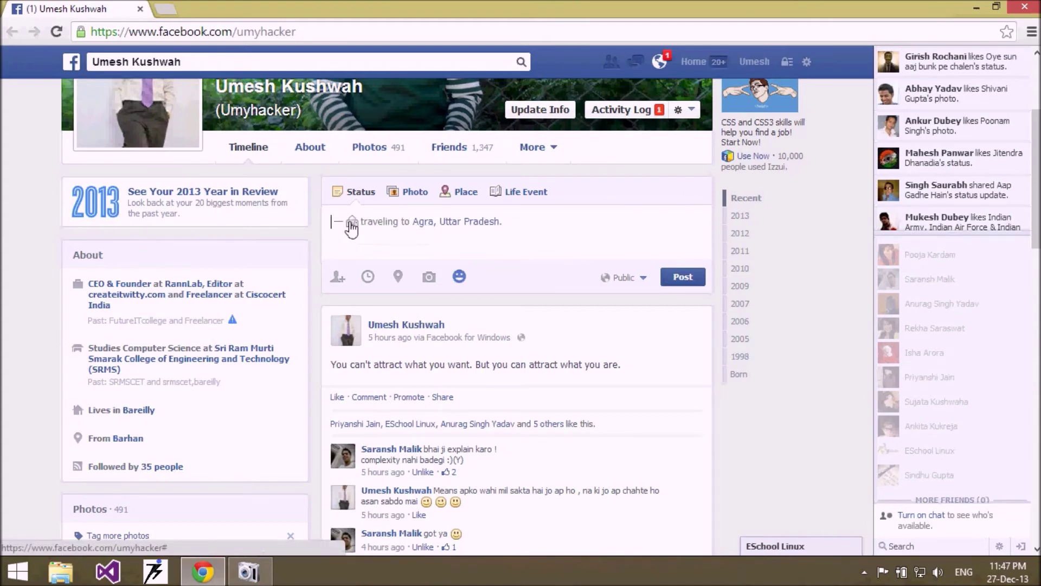
Cycle the trip icon through the tram and other travel icons, settling on the ship.
click(353, 228)
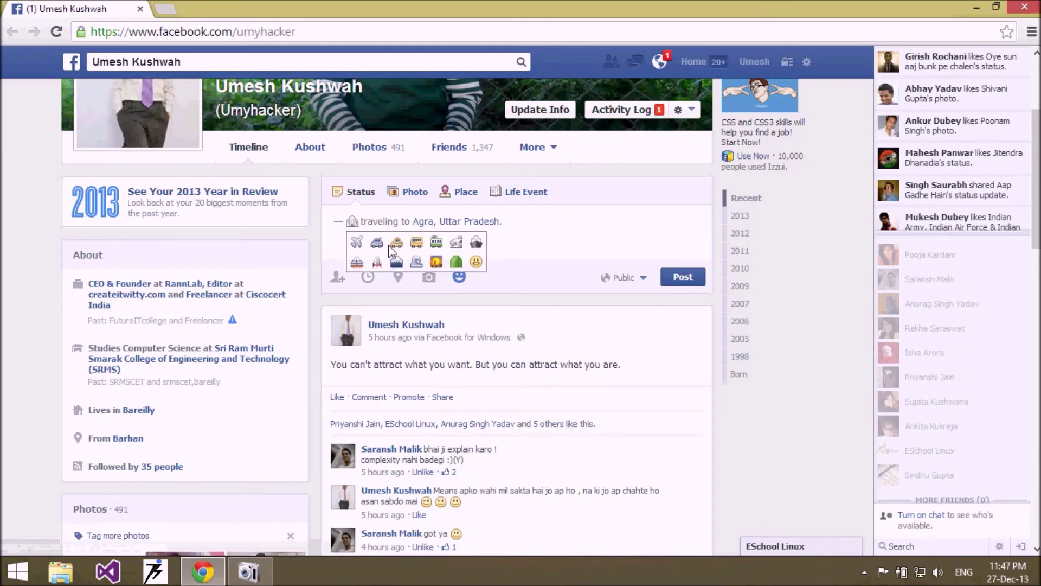
click(436, 246)
click(353, 223)
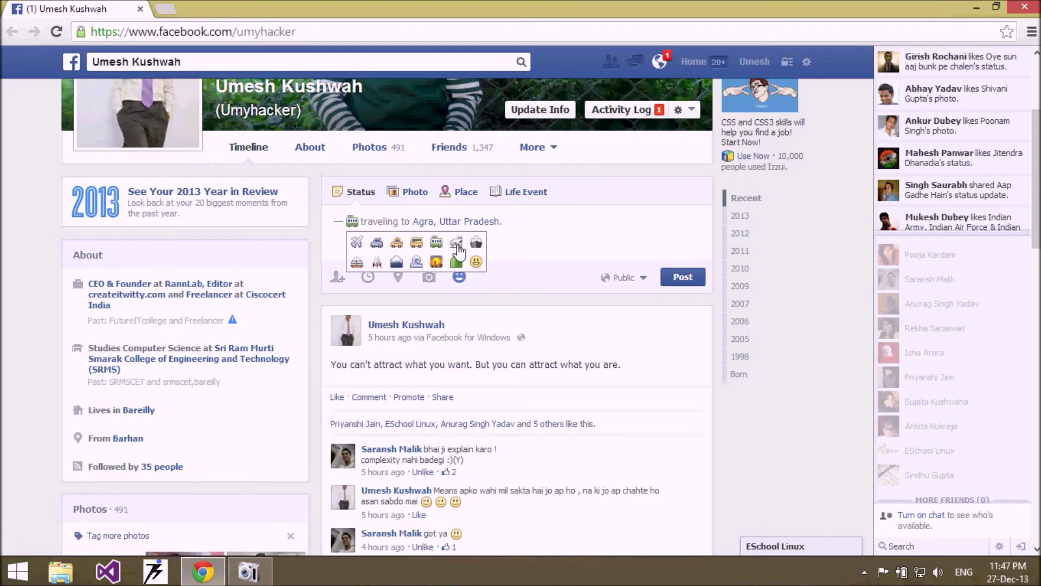
click(457, 245)
click(353, 222)
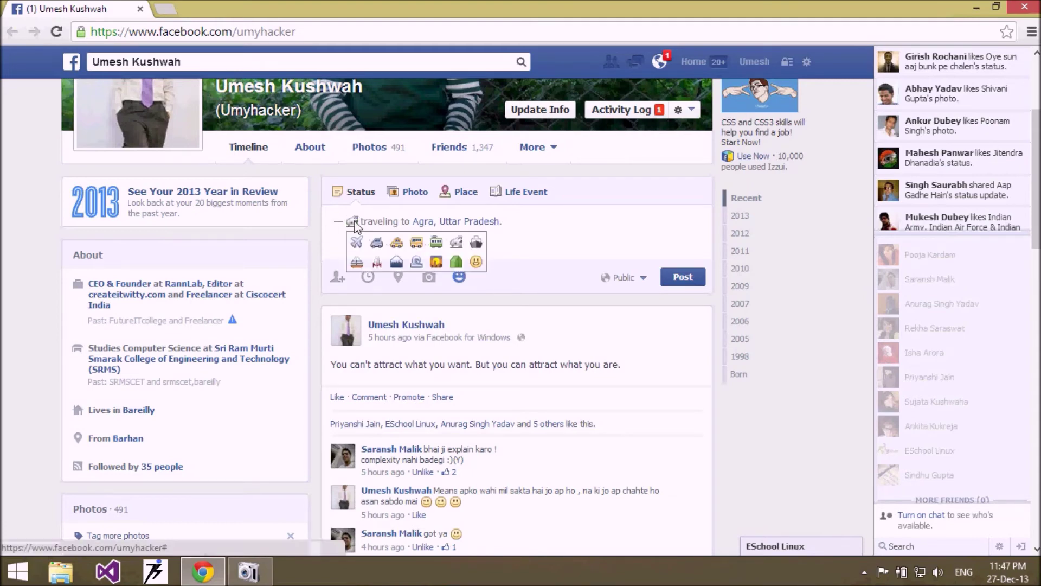
click(378, 265)
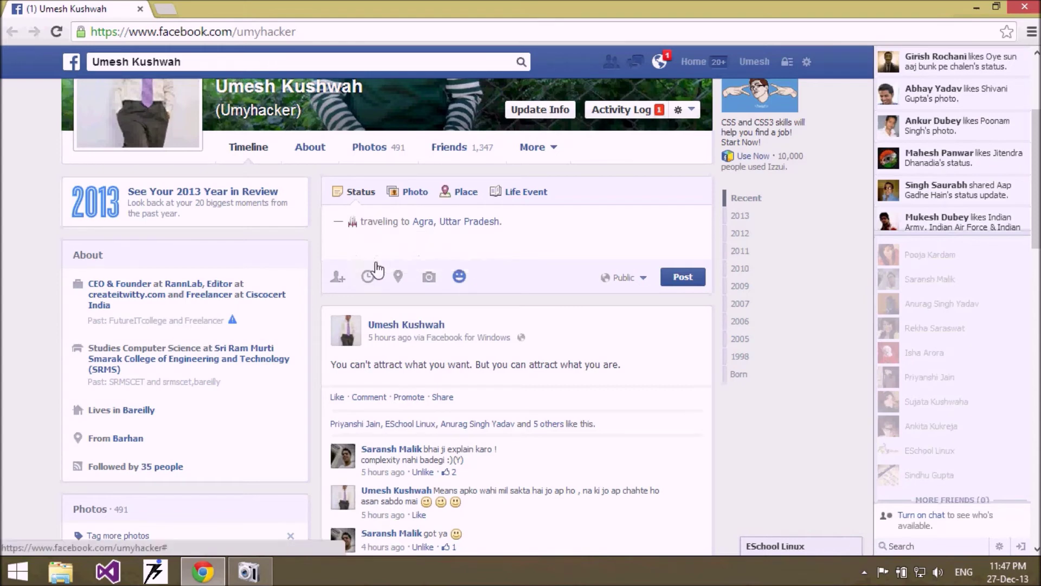
click(353, 222)
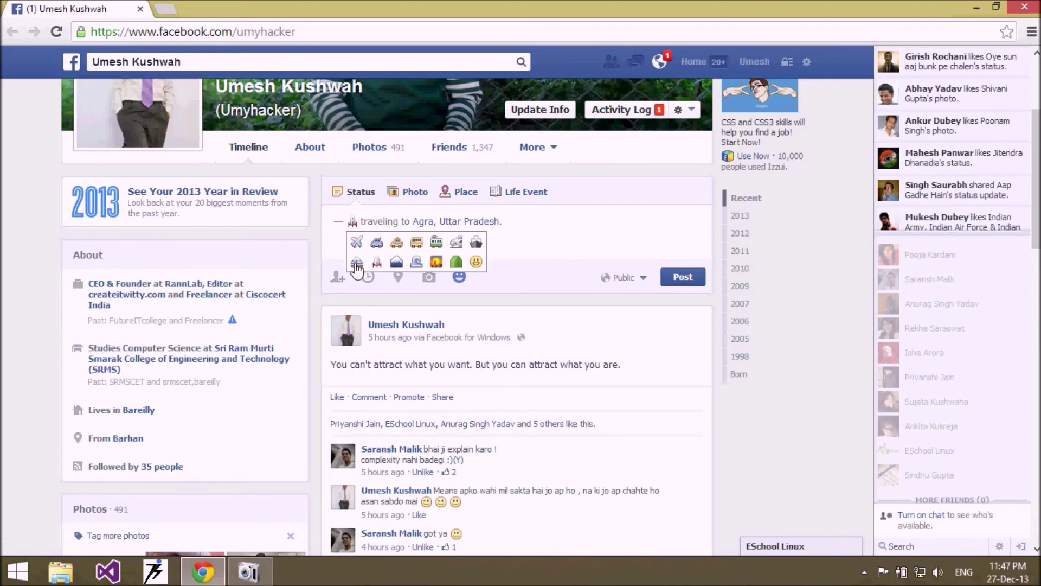
click(356, 263)
click(353, 223)
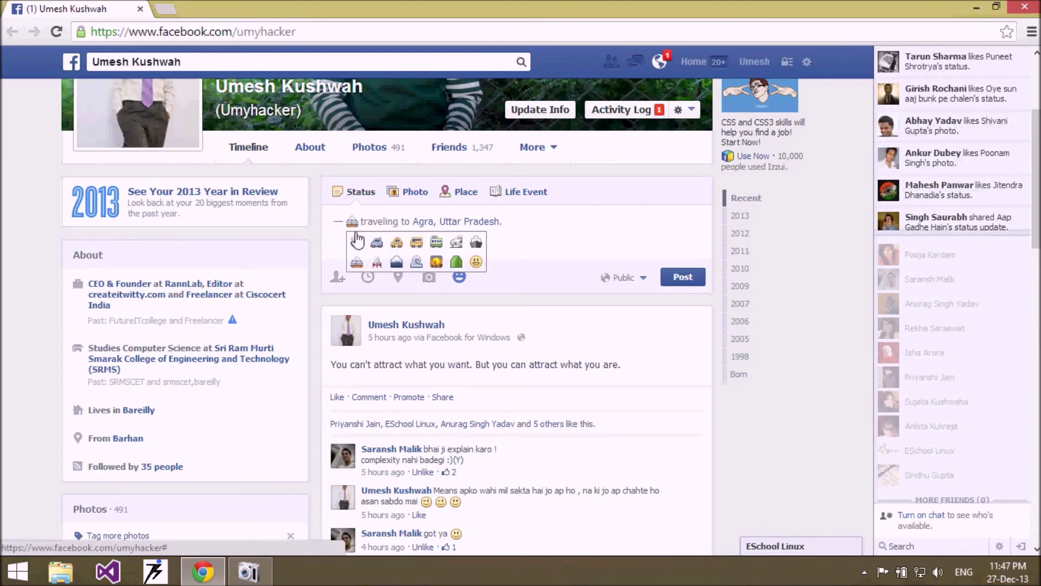
click(562, 237)
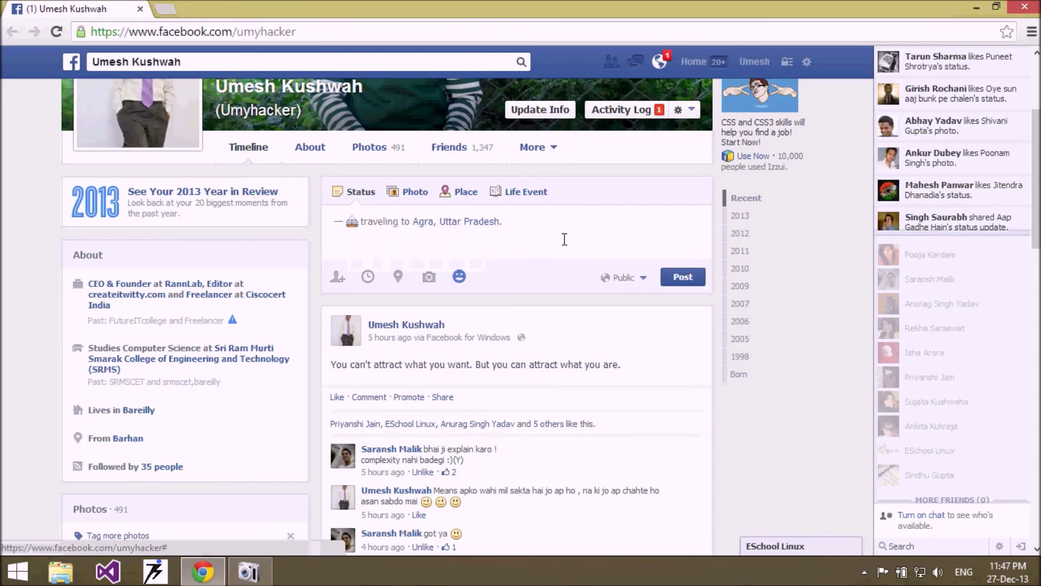
click(459, 276)
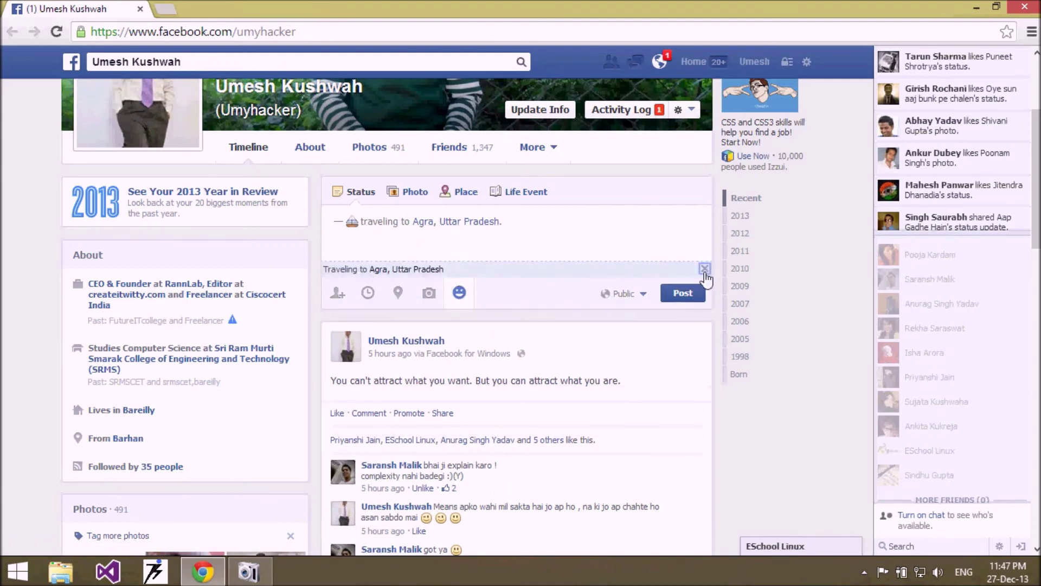
Replace the Agra trip with a Listening To GingerFeet activity.
click(704, 268)
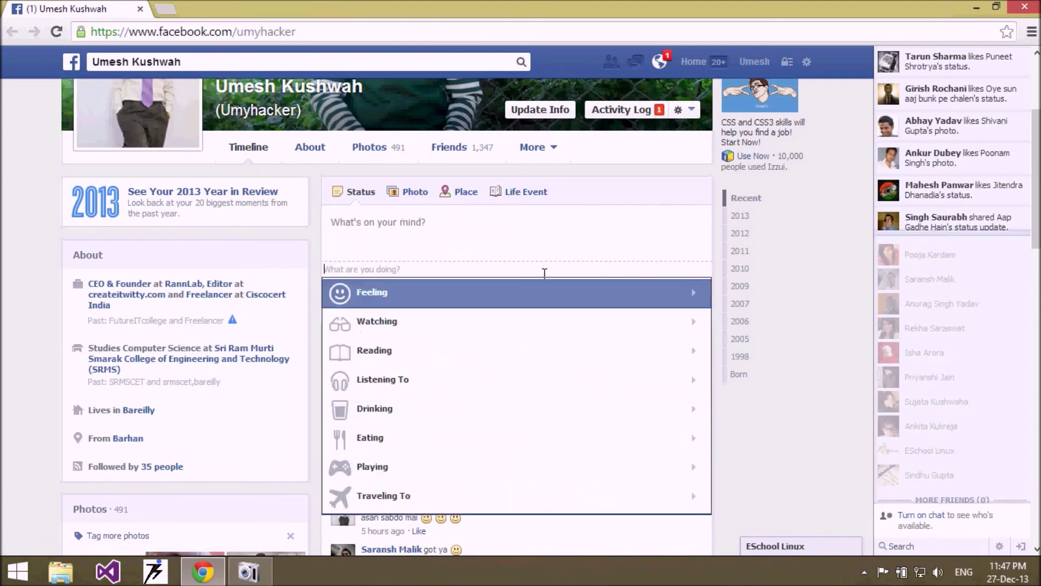
click(420, 383)
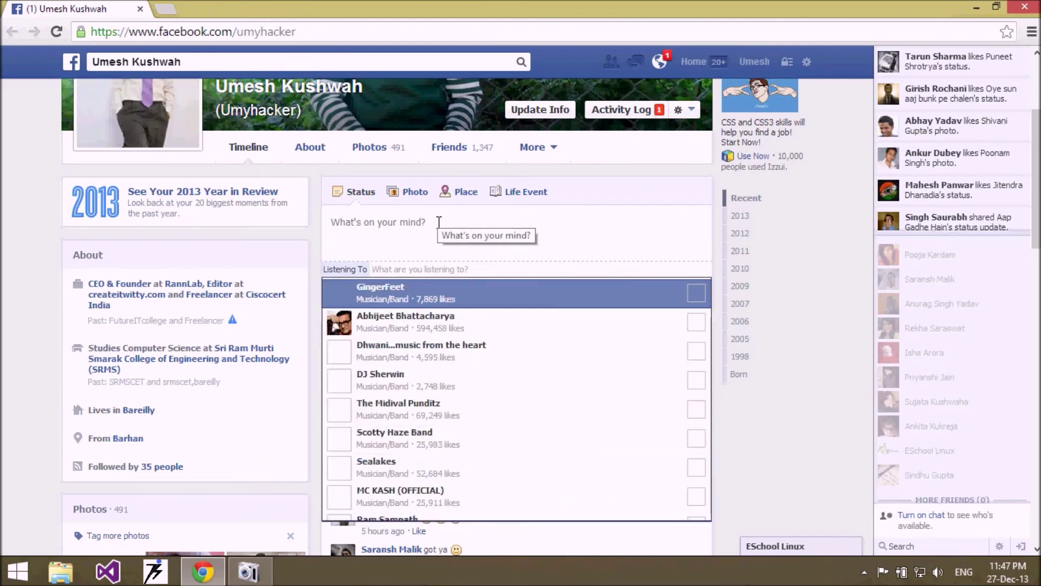
click(472, 238)
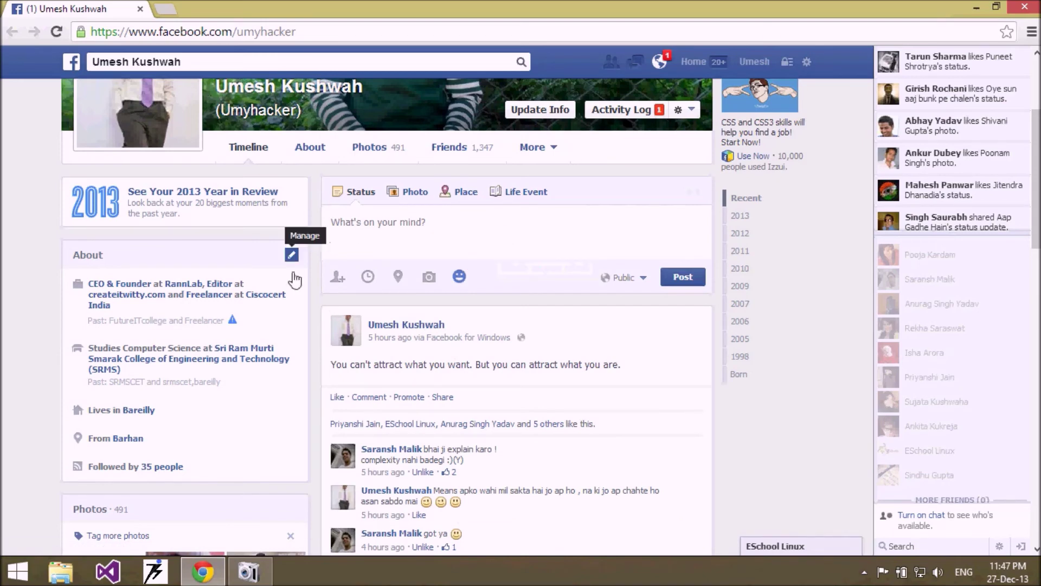
click(337, 223)
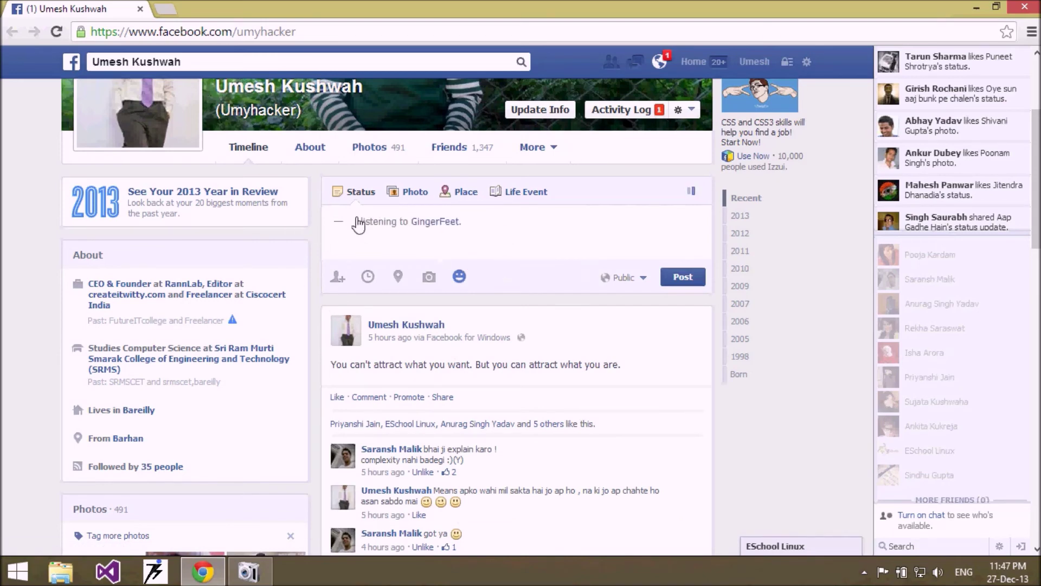
View the headphones icon picker, then remove the listening to GingerFeet activity.
click(351, 224)
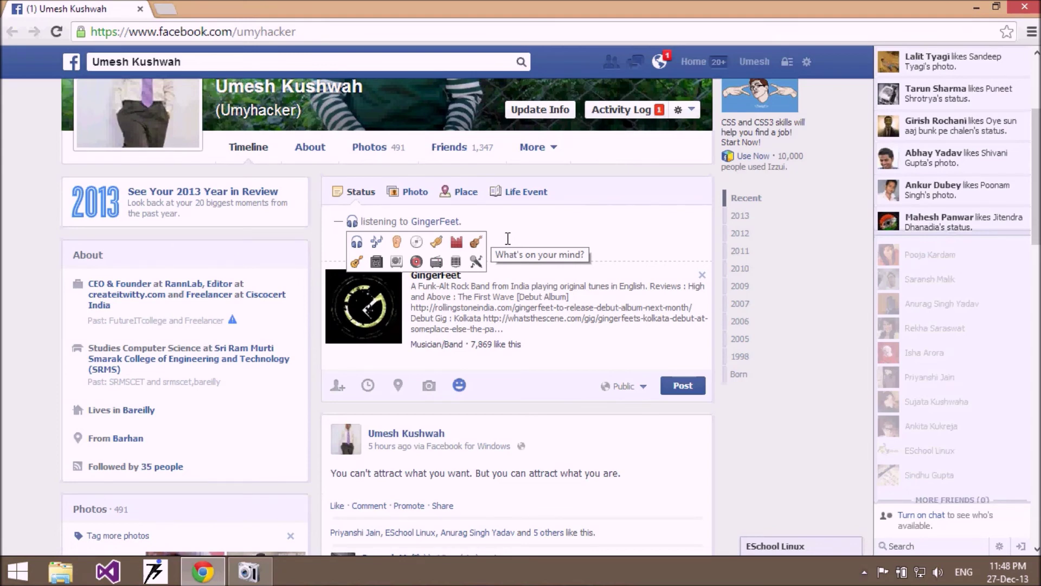
click(702, 275)
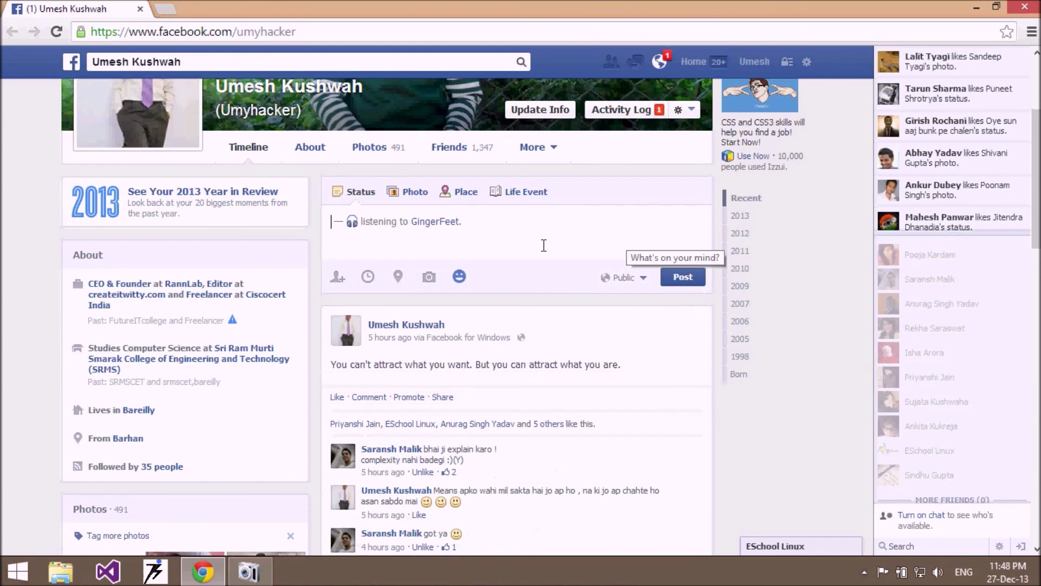
click(460, 277)
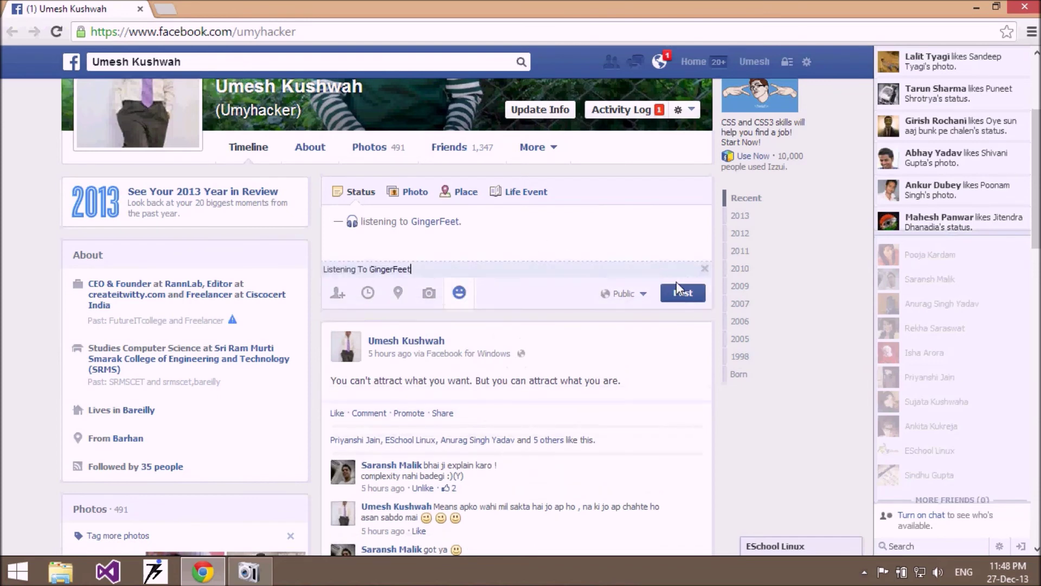
click(704, 269)
click(516, 214)
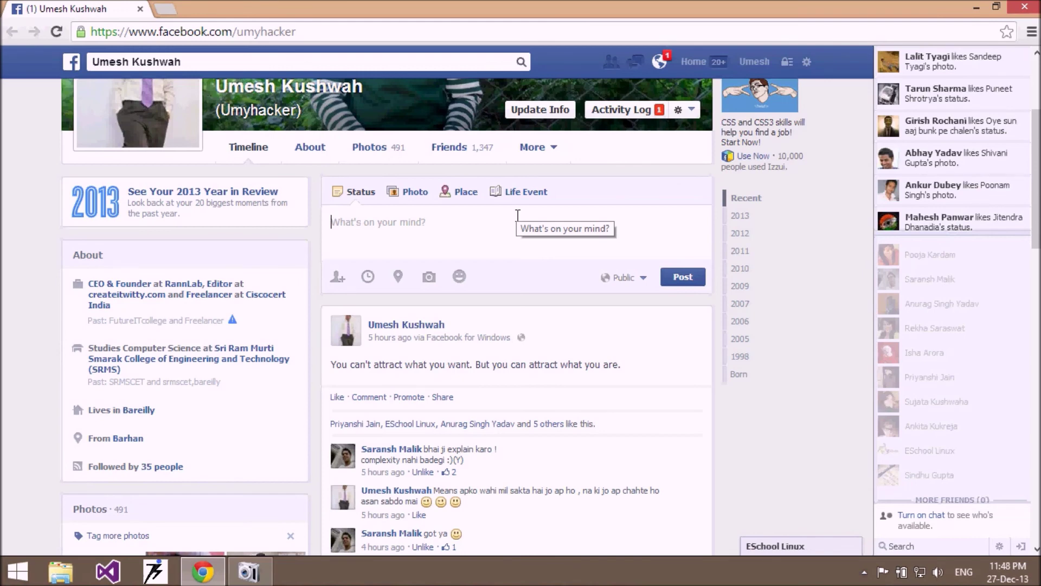
Click into the empty 'What's on your mind?' status box.
click(518, 216)
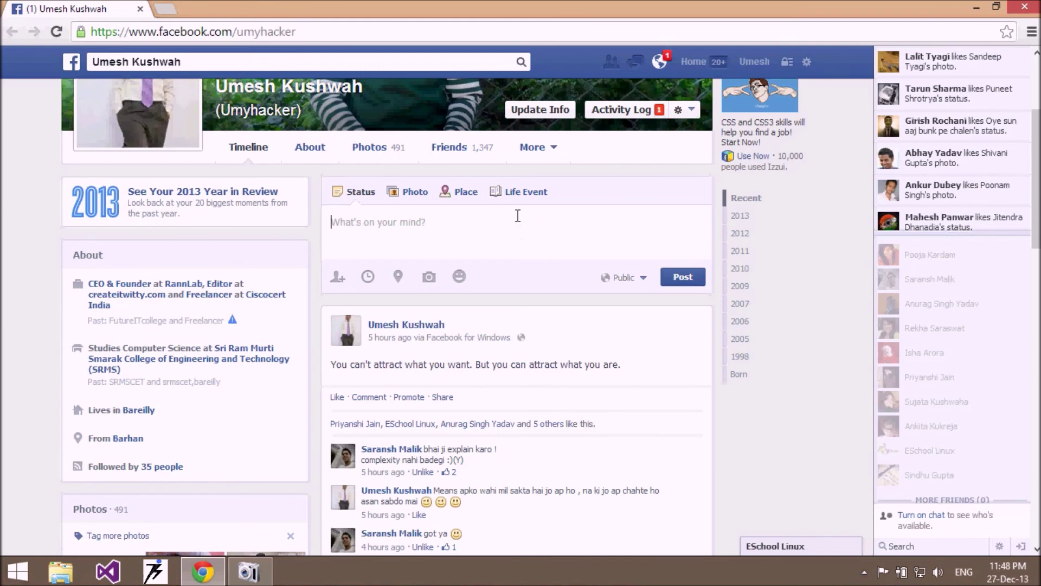